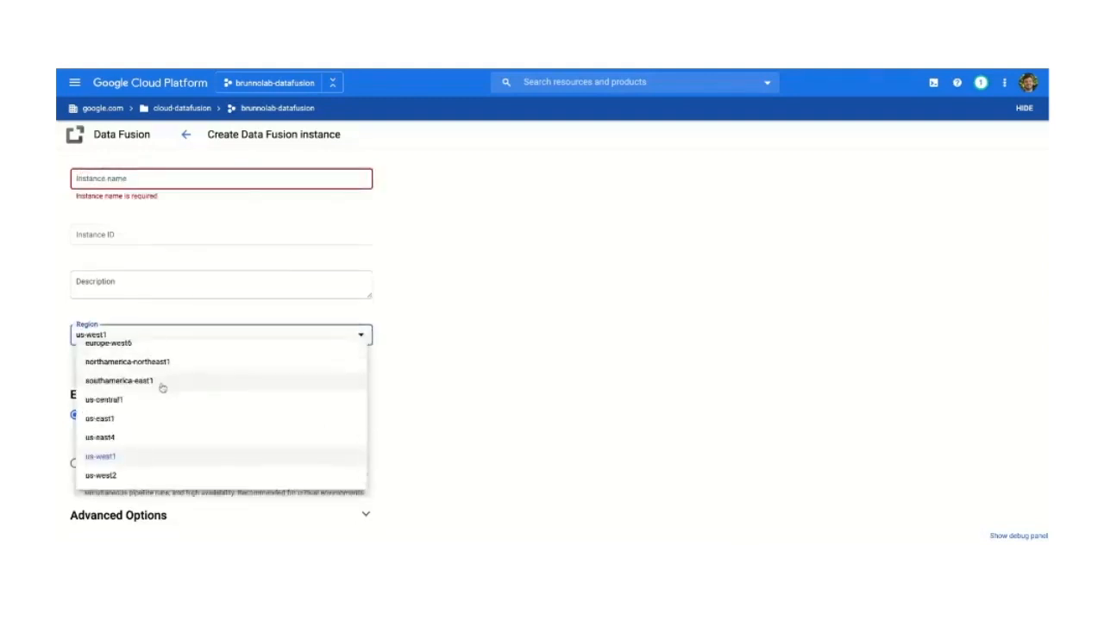
Step: Review the region and edition options of the new Data Fusion instance form and cancel the creation
left_click(575, 348)
scroll(575, 347, "down", 1)
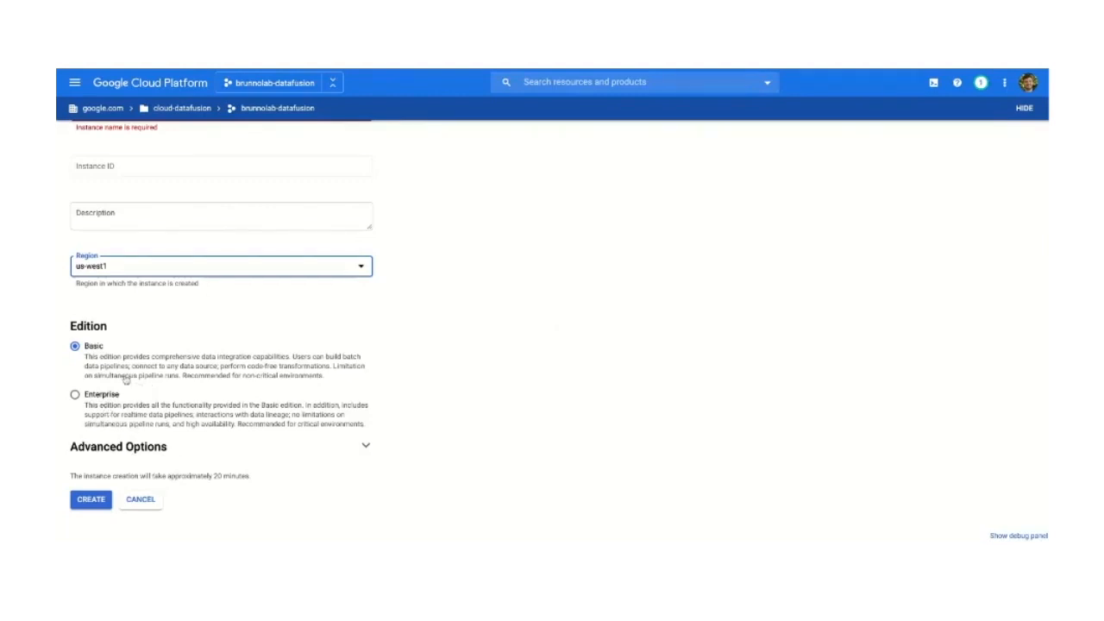
left_click(141, 501)
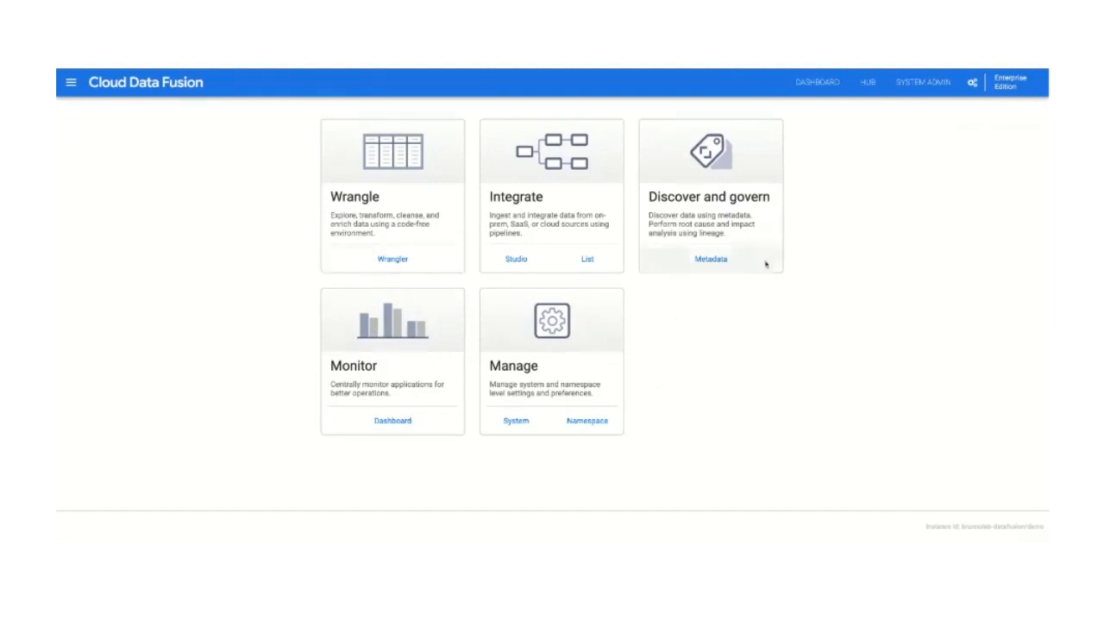
Step: Browse all plugins and the ready-made pipelines offered in the Hub, and close it
left_click(868, 83)
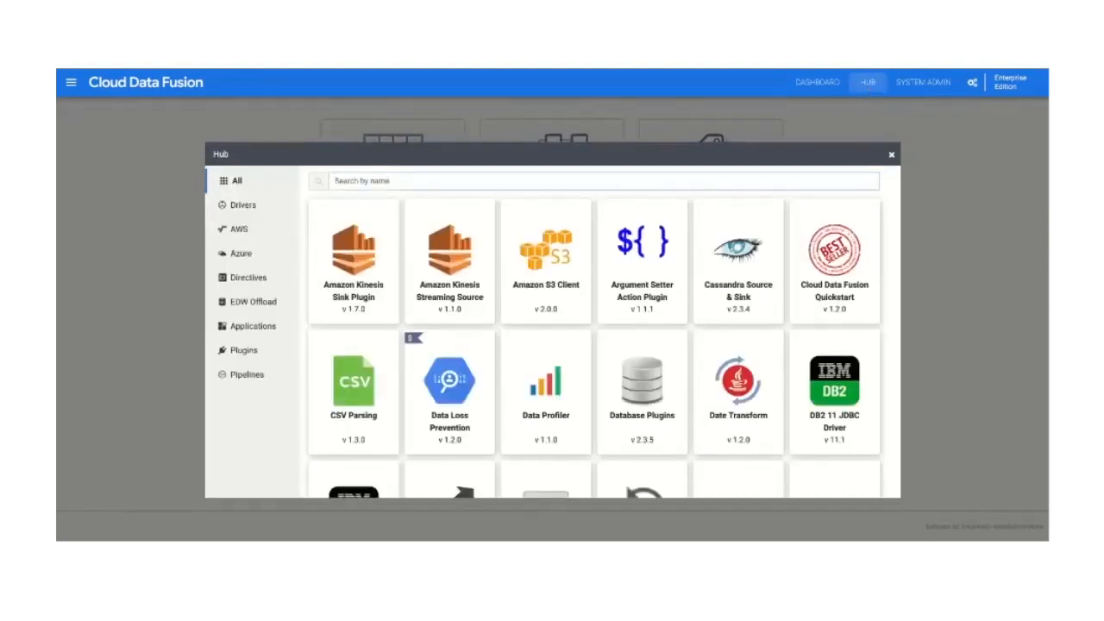
scroll(375, 325, "down", 1)
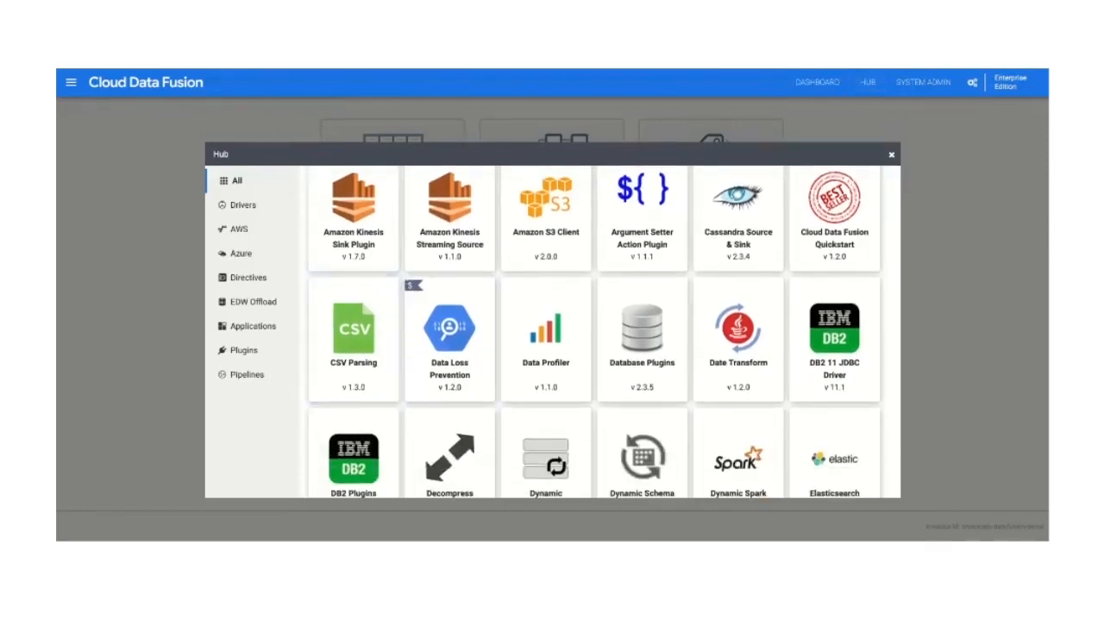
scroll(602, 335, "up", 1)
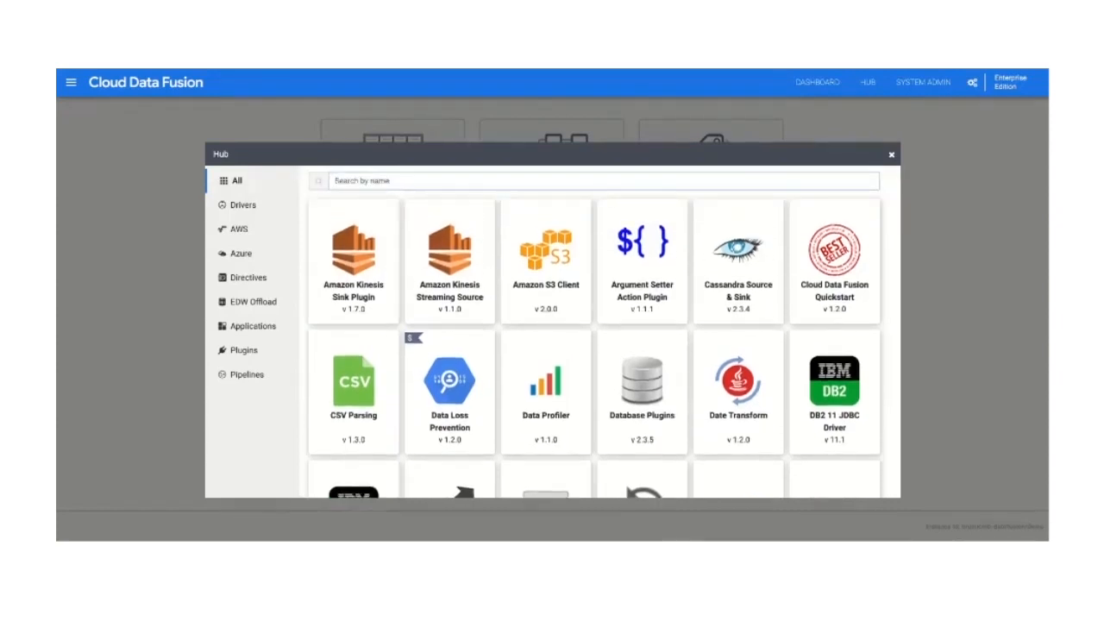
scroll(603, 335, "down", 2)
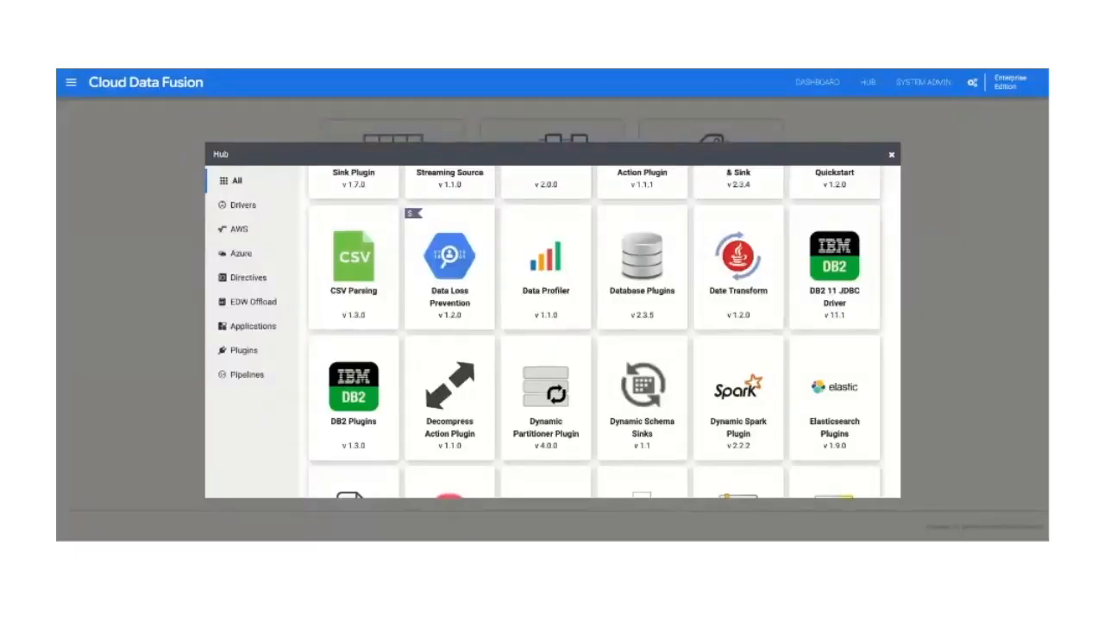
scroll(370, 377, "down", 10)
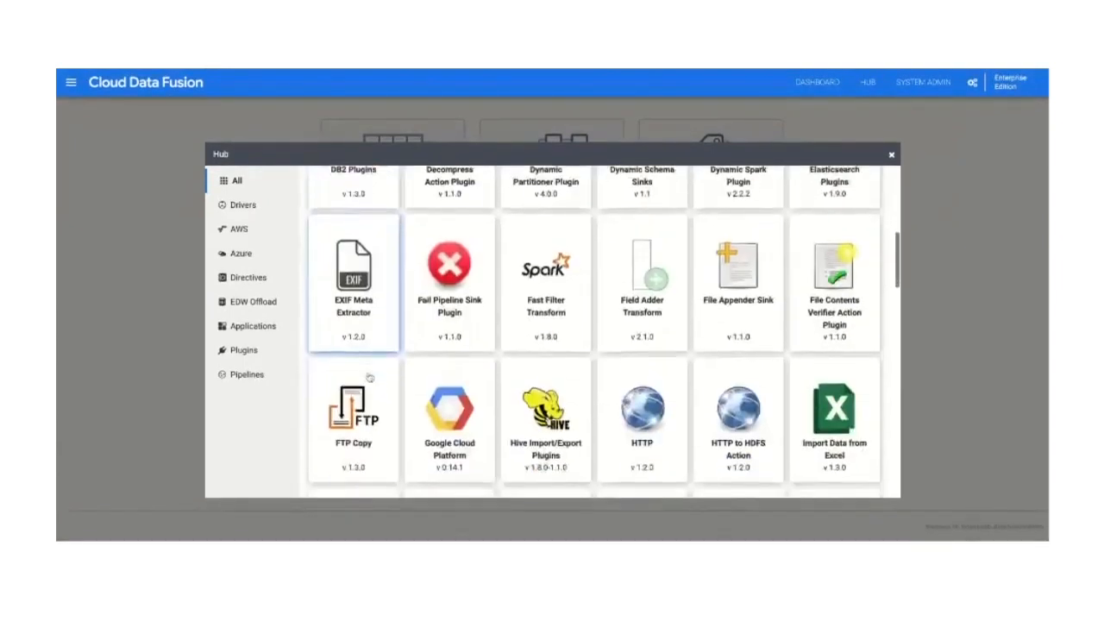
scroll(362, 380, "down", 3)
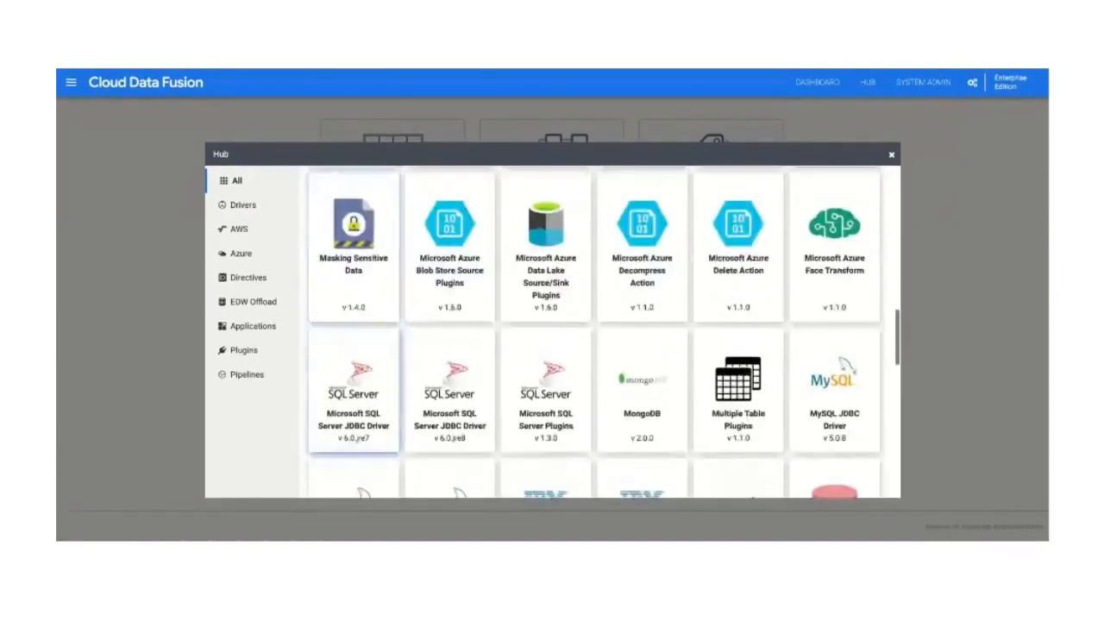
scroll(362, 380, "down", 8)
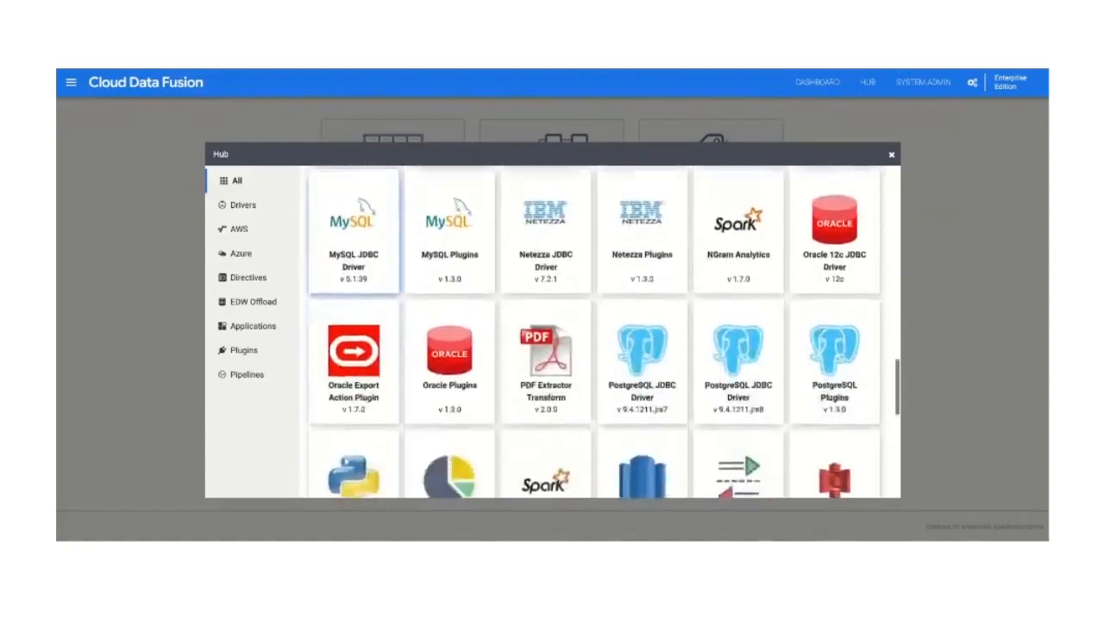
scroll(358, 371, "down", 6)
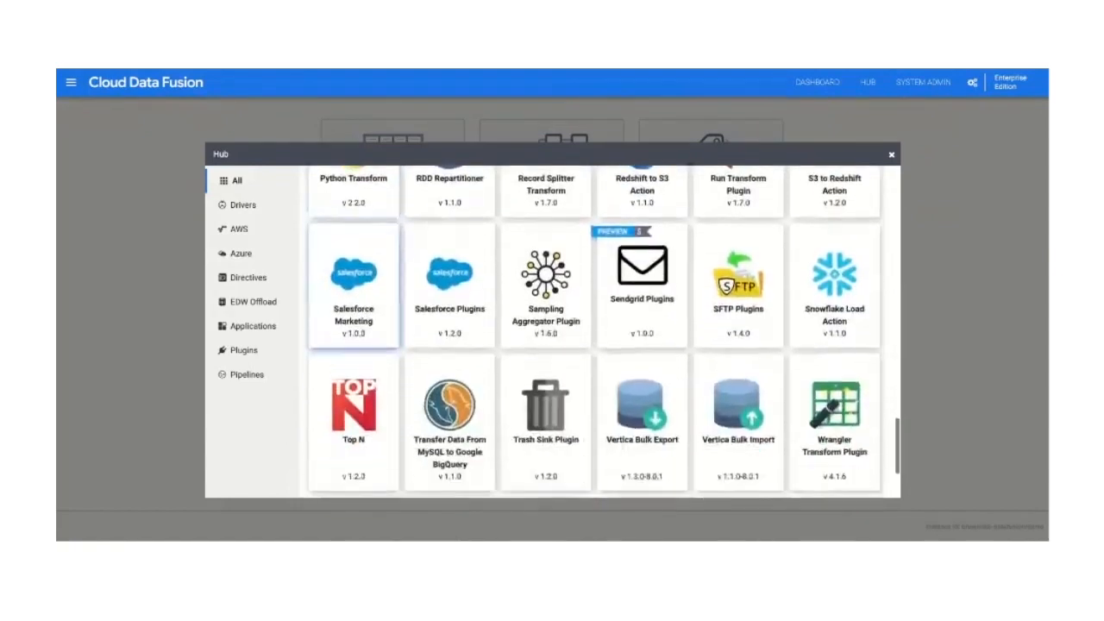
scroll(354, 371, "down", 2)
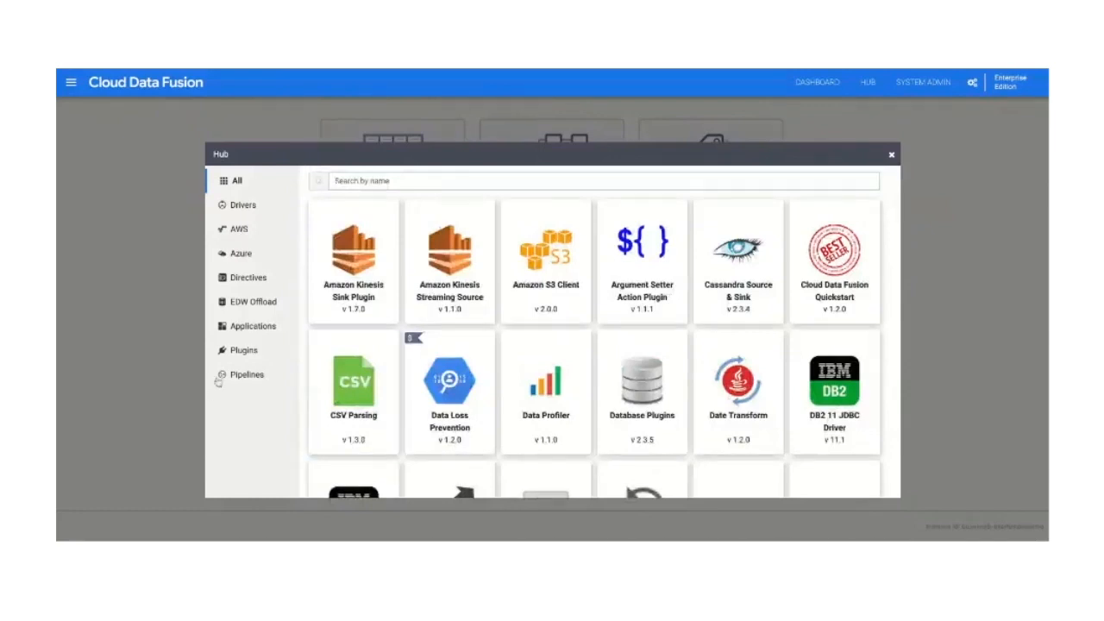
left_click(244, 374)
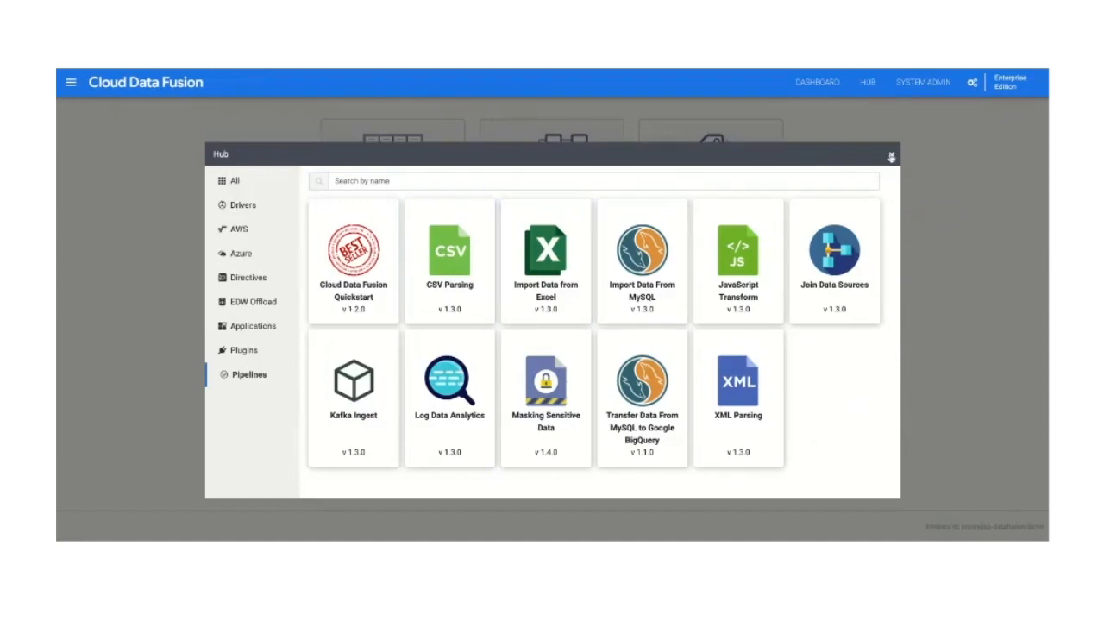
left_click(893, 157)
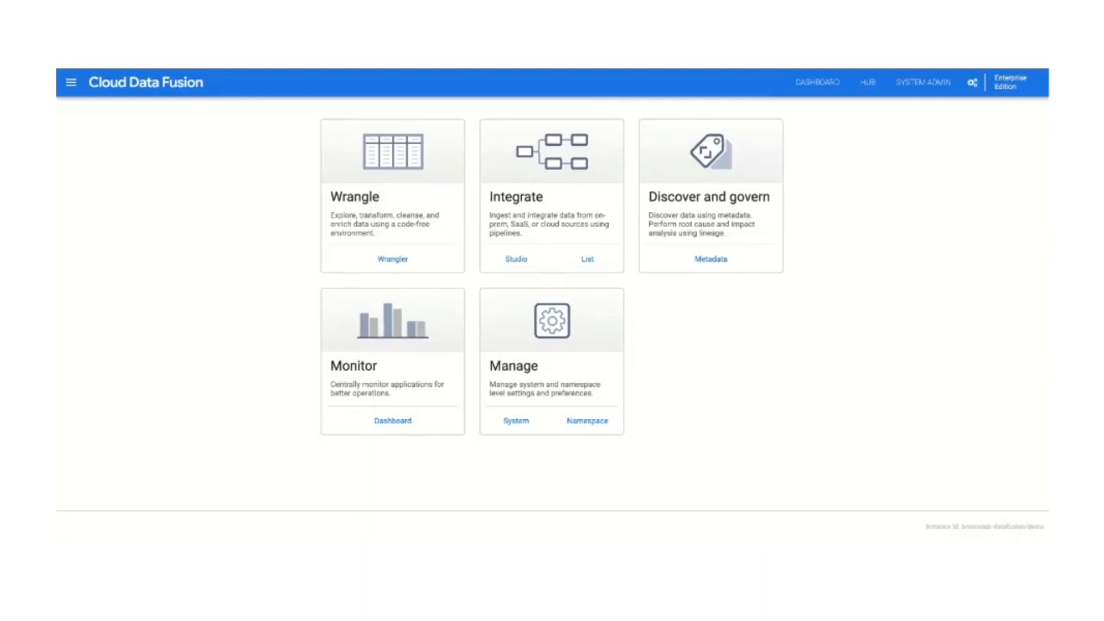
Step: Open the list of deployed pipelines and start a new, empty batch data pipeline in the Studio
left_click(587, 261)
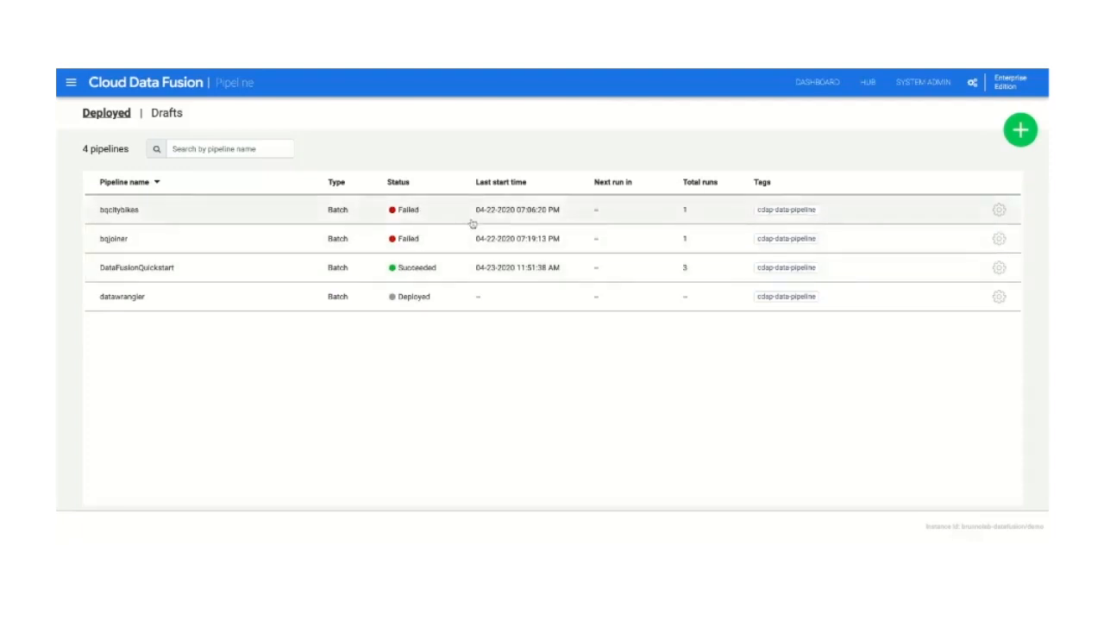
left_click(1019, 142)
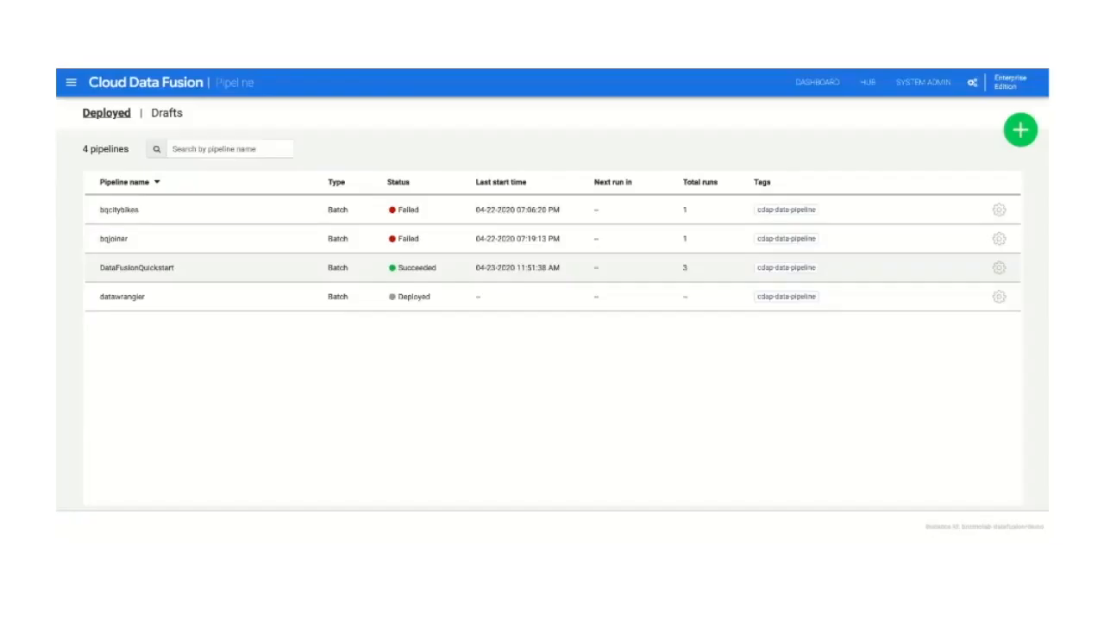
left_click(137, 268)
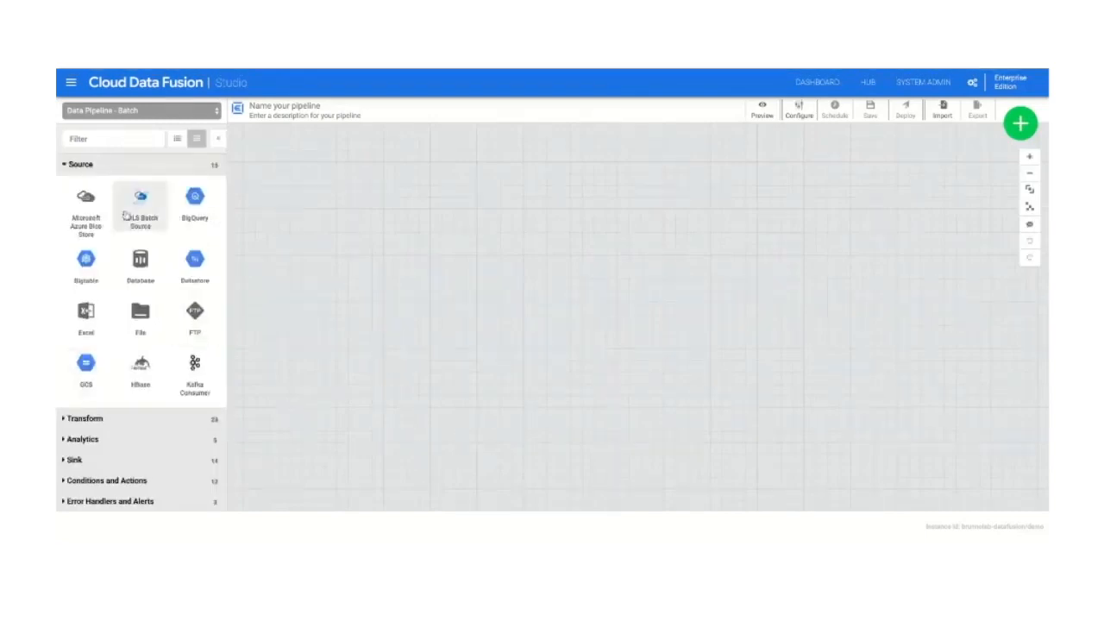
Step: Look through the plugins available as sources, sinks, conditions and actions, and error handlers and alerts
scroll(136, 272, "down", 1)
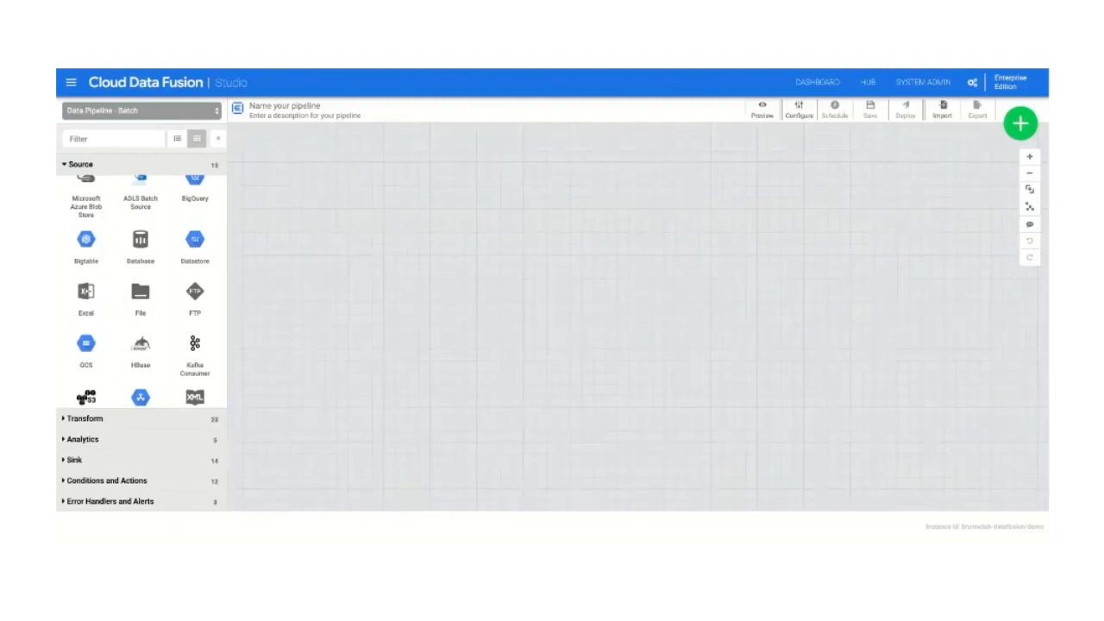
scroll(174, 301, "up", 1)
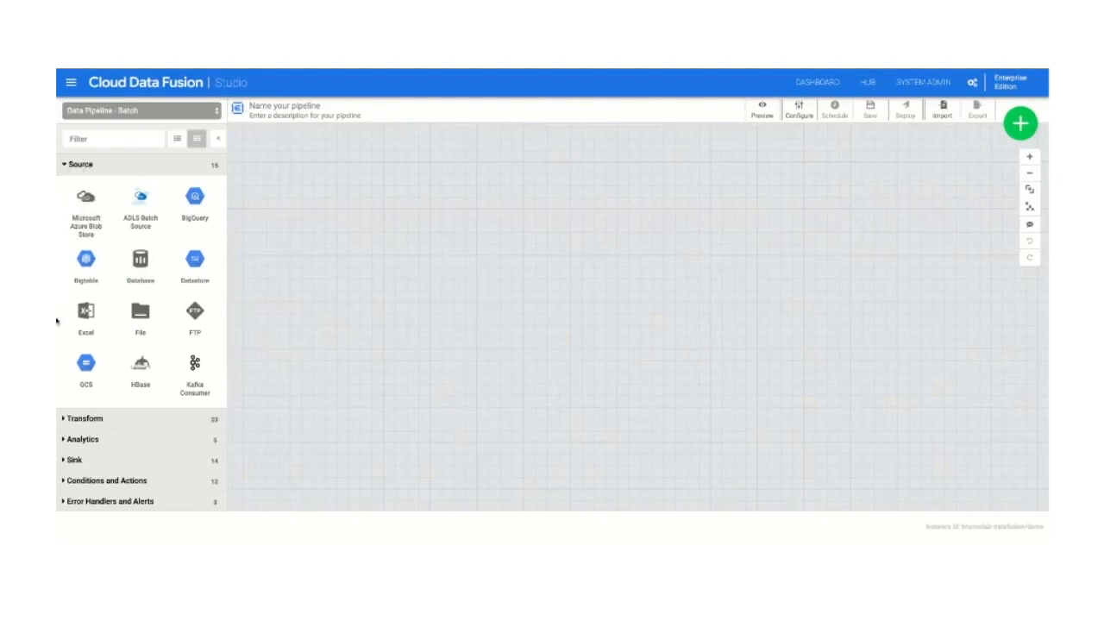
left_click(78, 462)
scroll(168, 443, "down", 1)
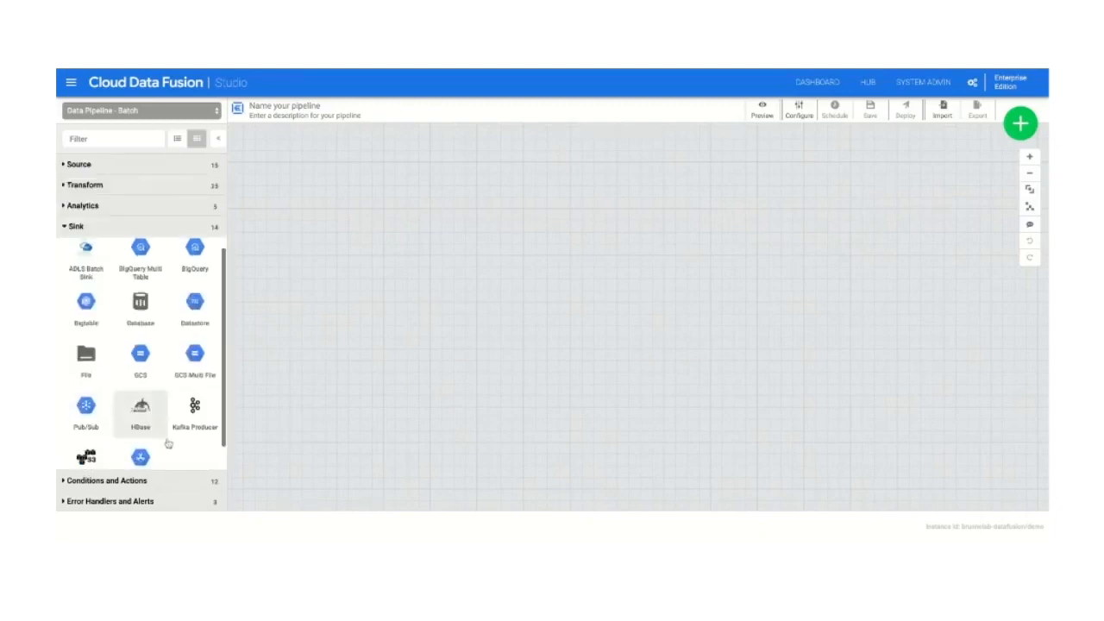
left_click(133, 487)
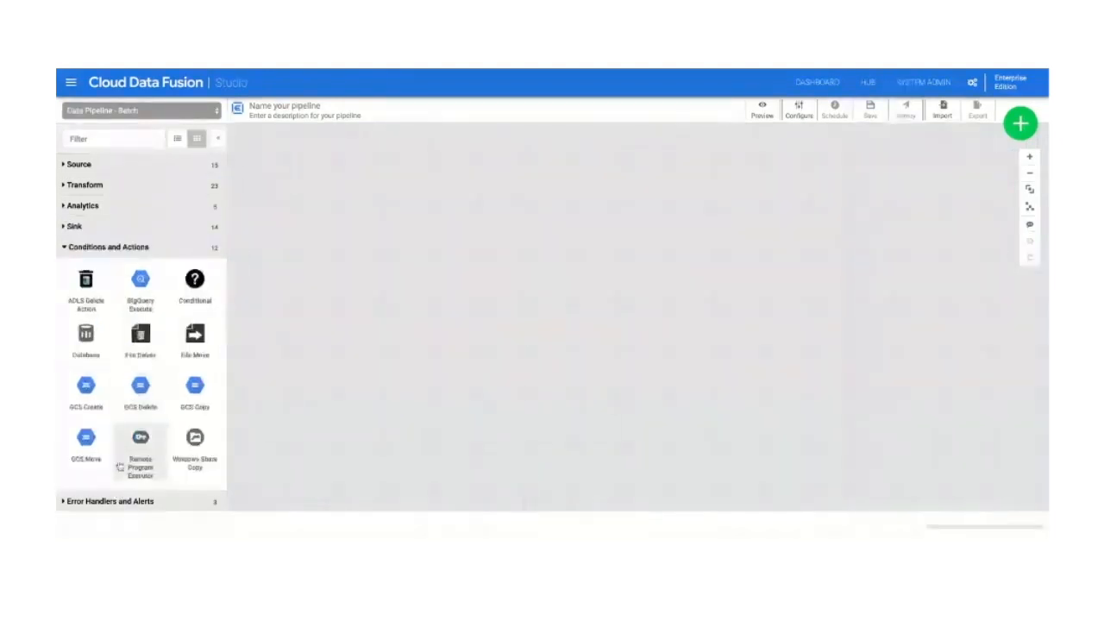
left_click(114, 501)
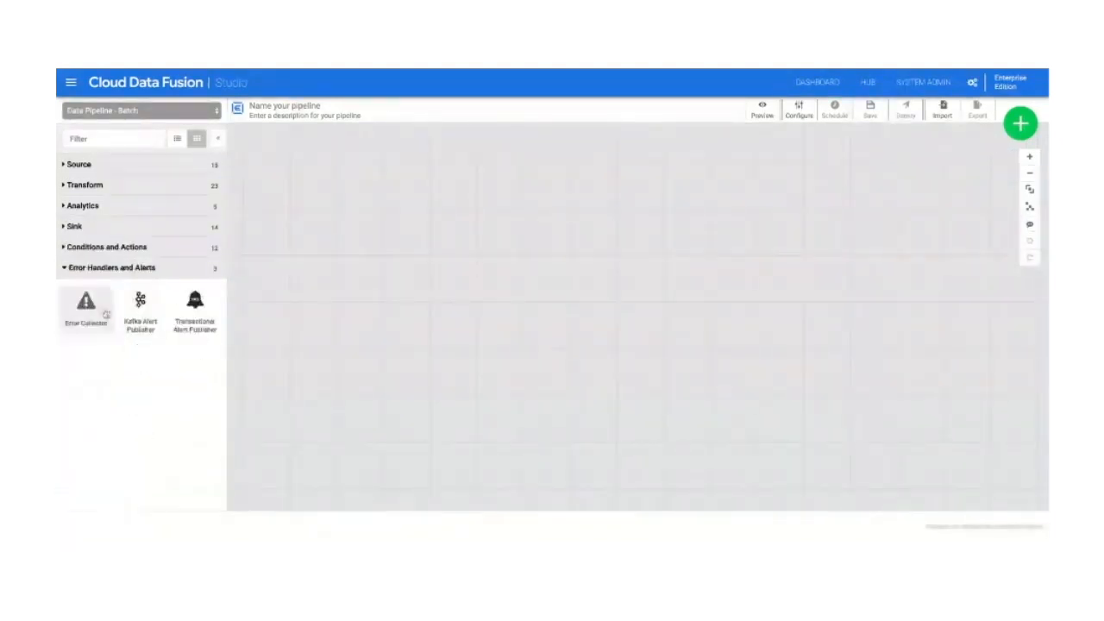
mouse_move(110, 309)
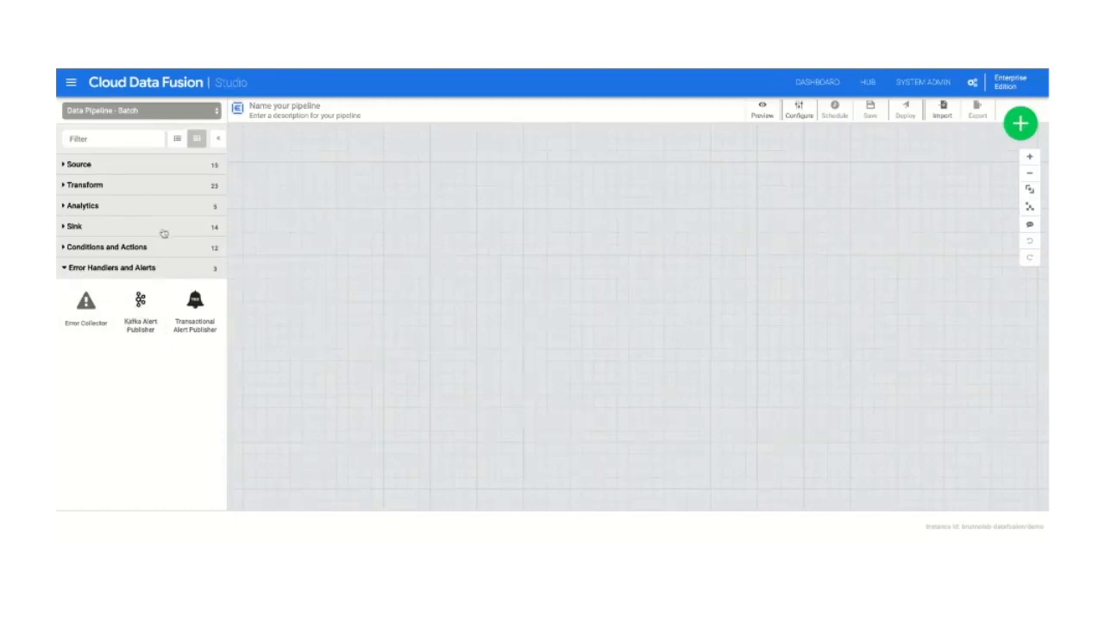
Step: Add a BigQuery source to the empty pipeline canvas
left_click(107, 166)
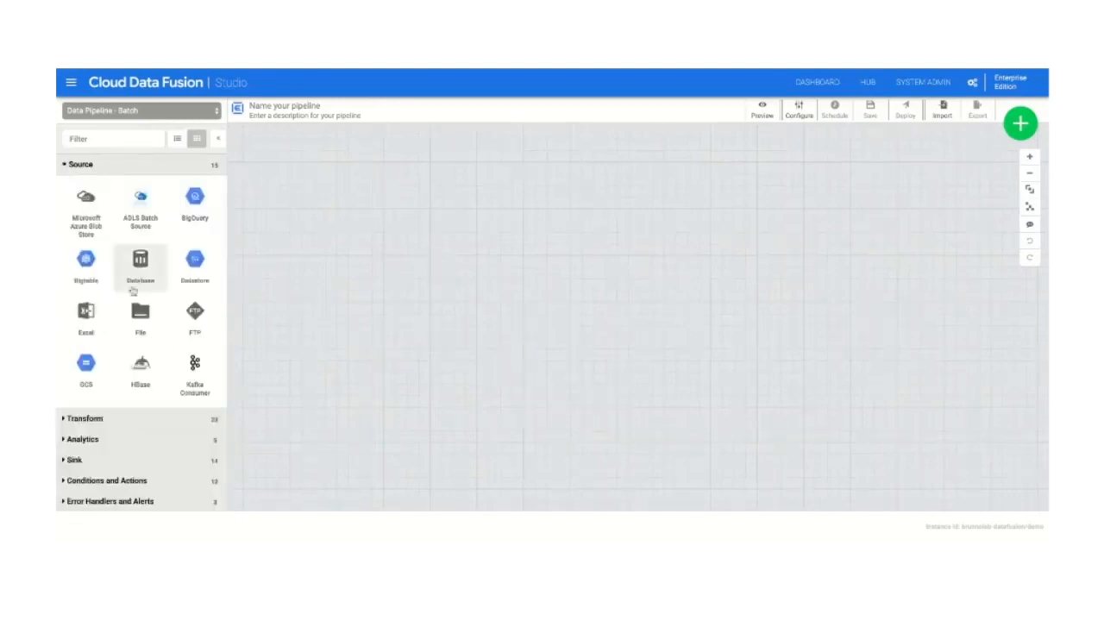
scroll(135, 287, "down", 1)
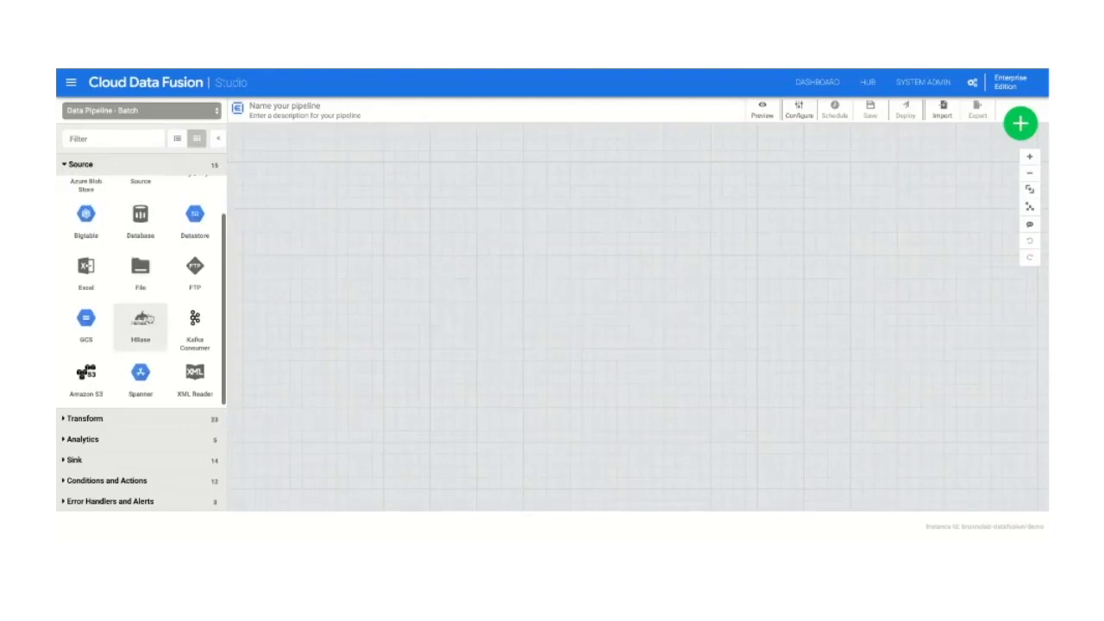
scroll(141, 320, "up", 1)
left_click(201, 201)
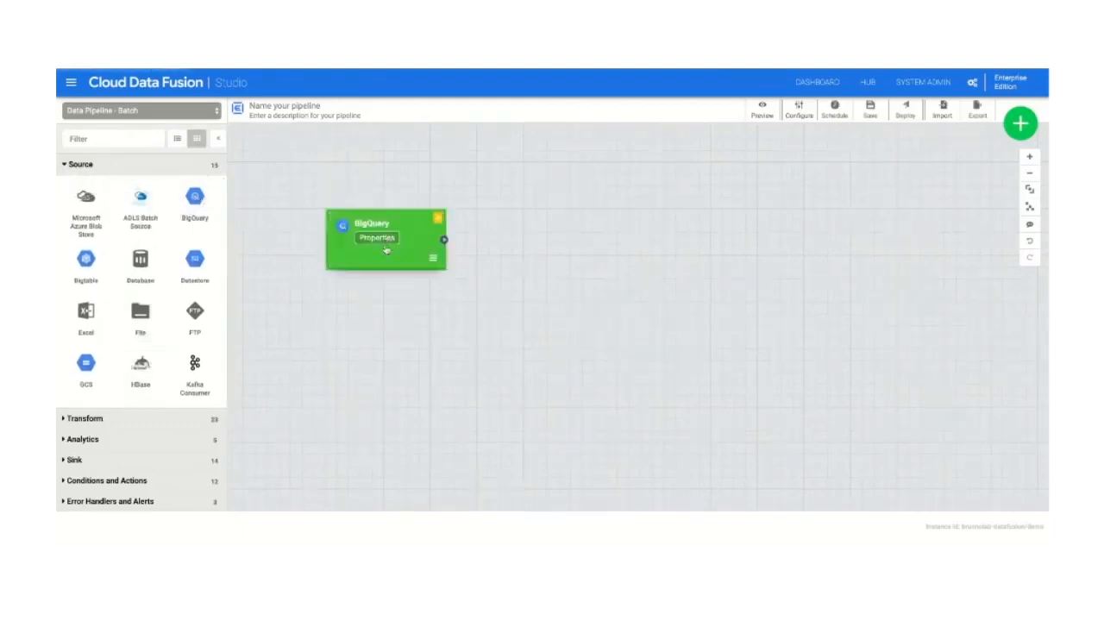
Step: In the BigQuery source's properties, enter bq as the reference name and browse to the citibike_trips table in the demo dataset
left_click(383, 240)
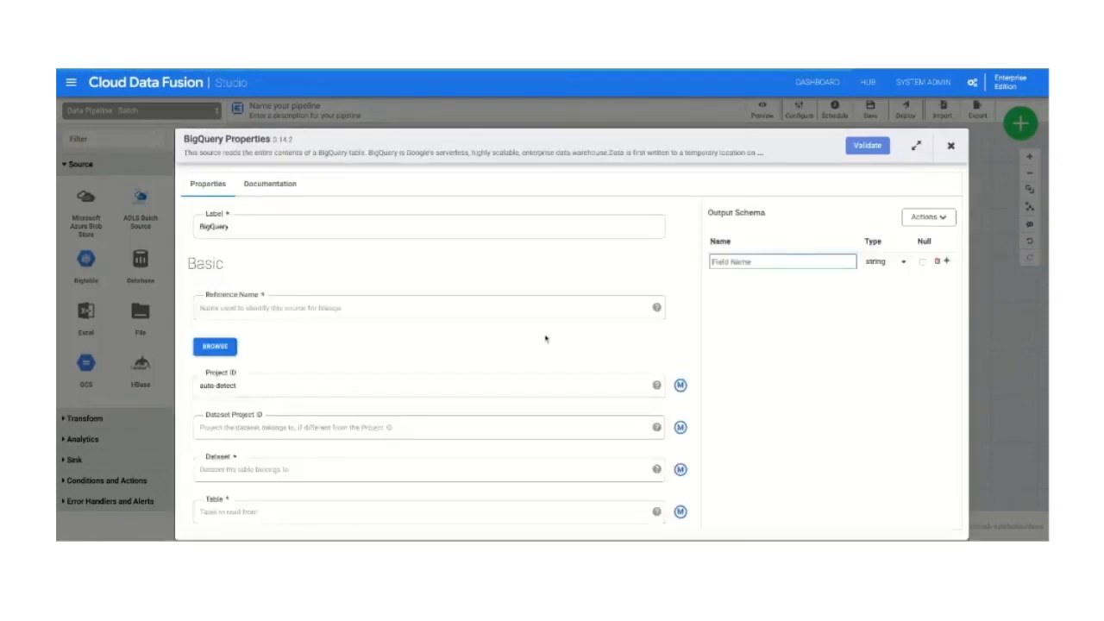
scroll(545, 339, "down", 1)
left_click(263, 283)
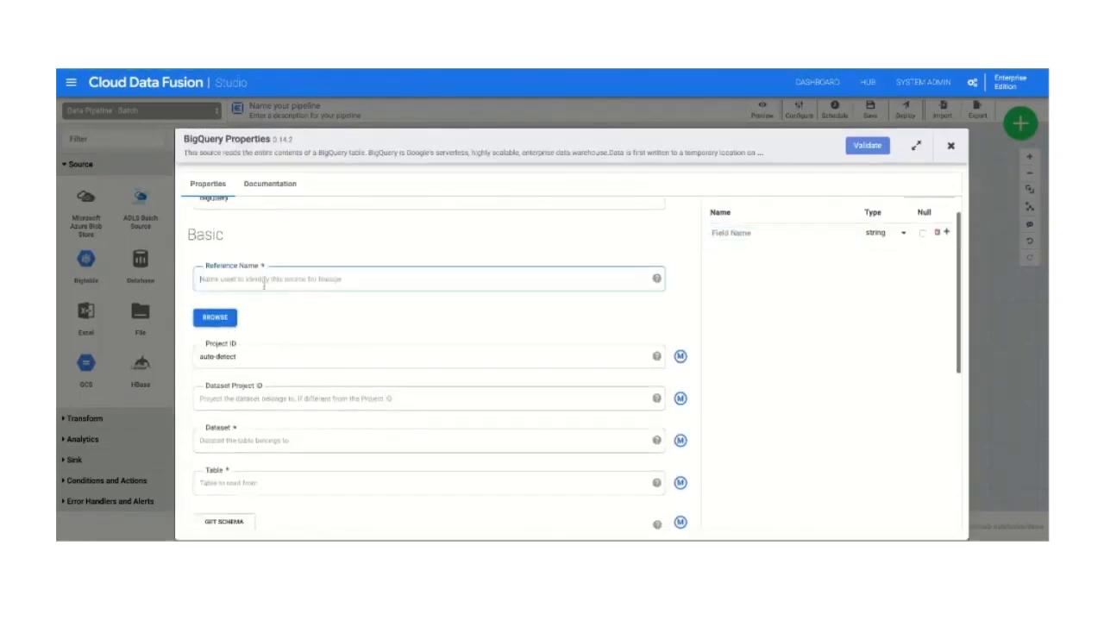
type("bq1")
left_click(215, 317)
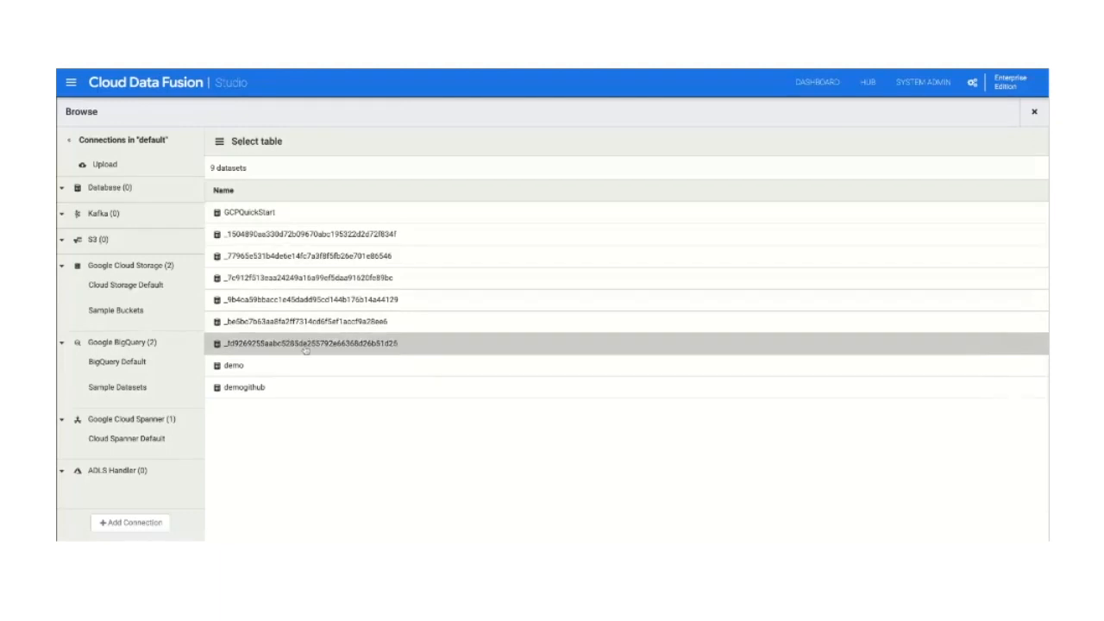
left_click(294, 372)
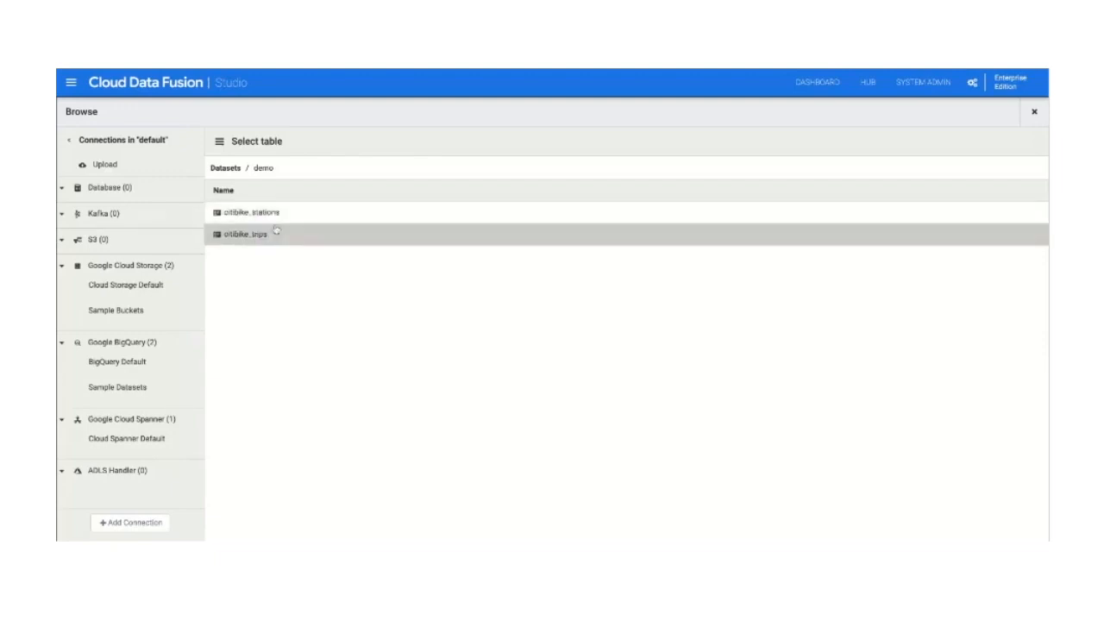
left_click(267, 236)
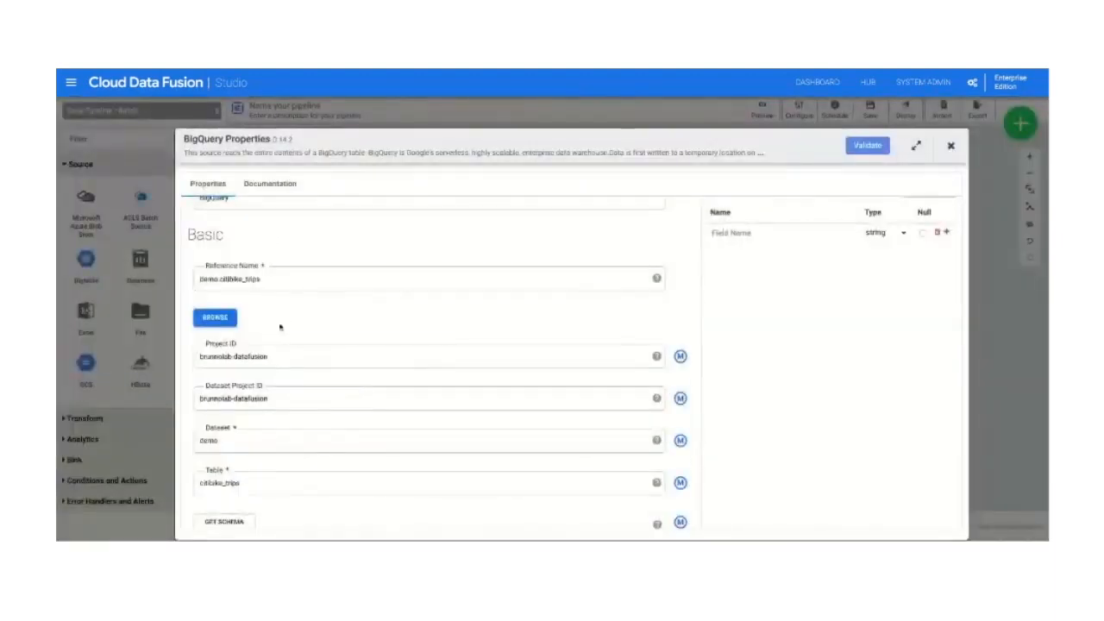
Step: Validate the BigQuery source's configuration and review its output schema and remaining properties
scroll(519, 308, "down", 5)
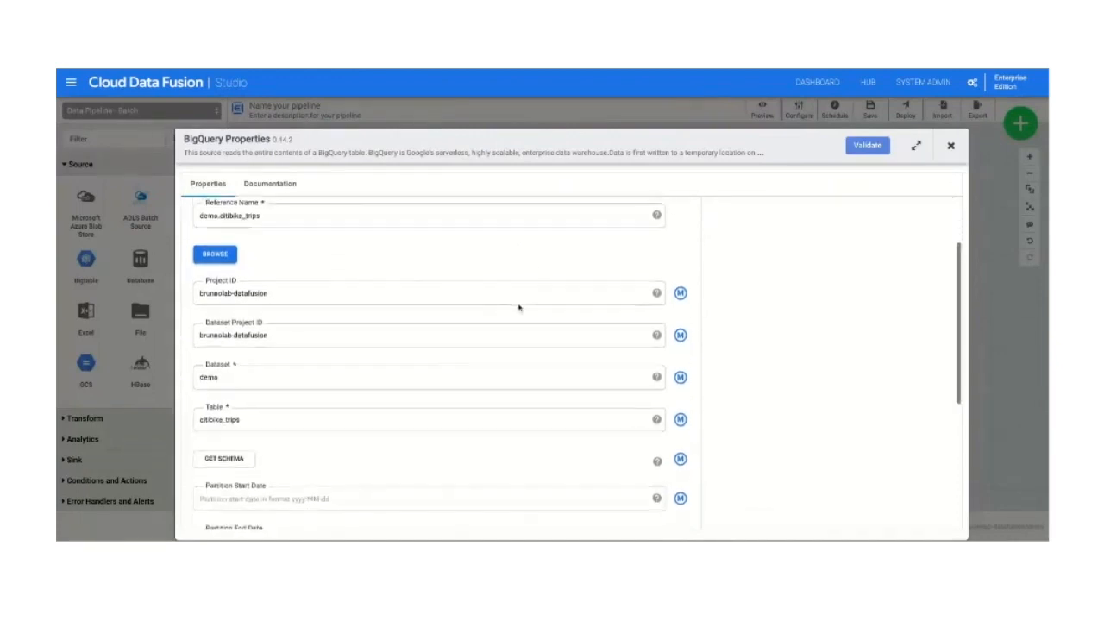
left_click(859, 147)
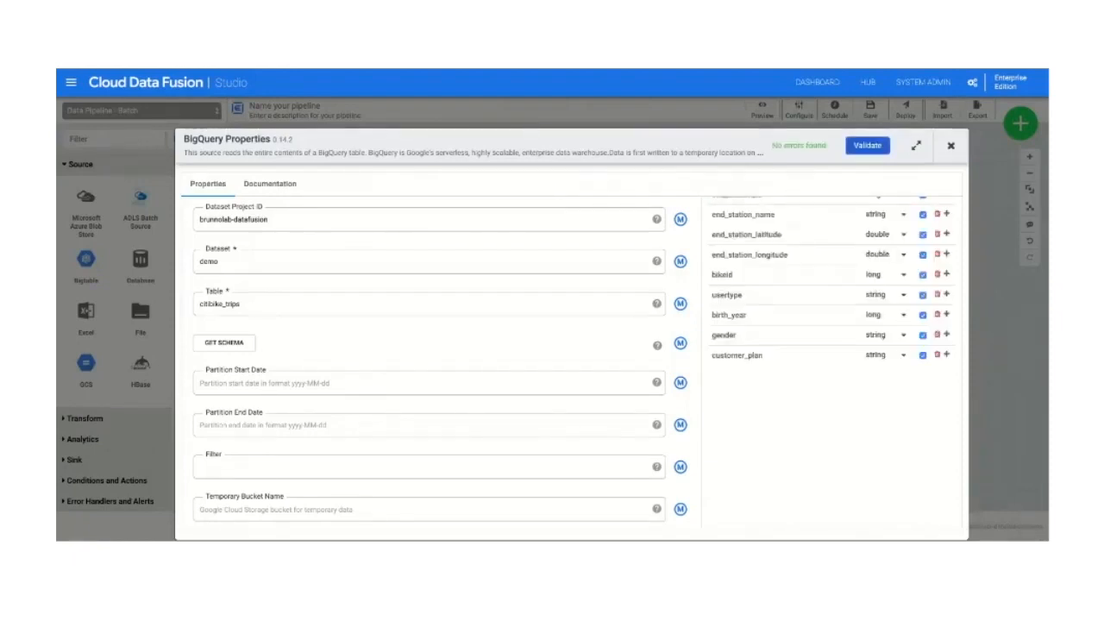
scroll(767, 210, "up", 5)
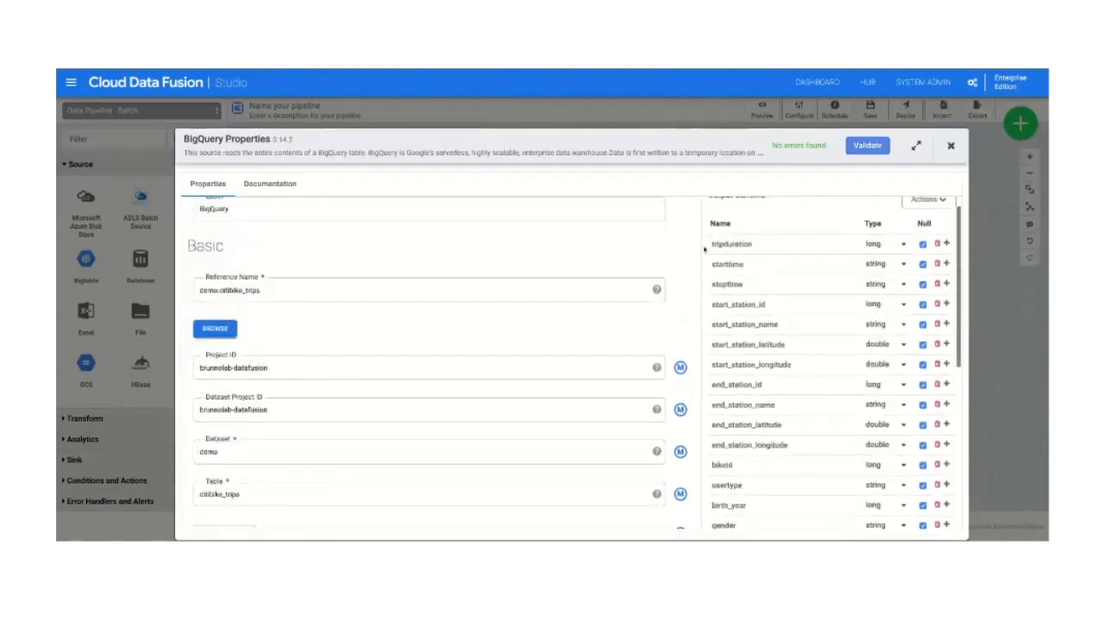
scroll(703, 312, "down", 2)
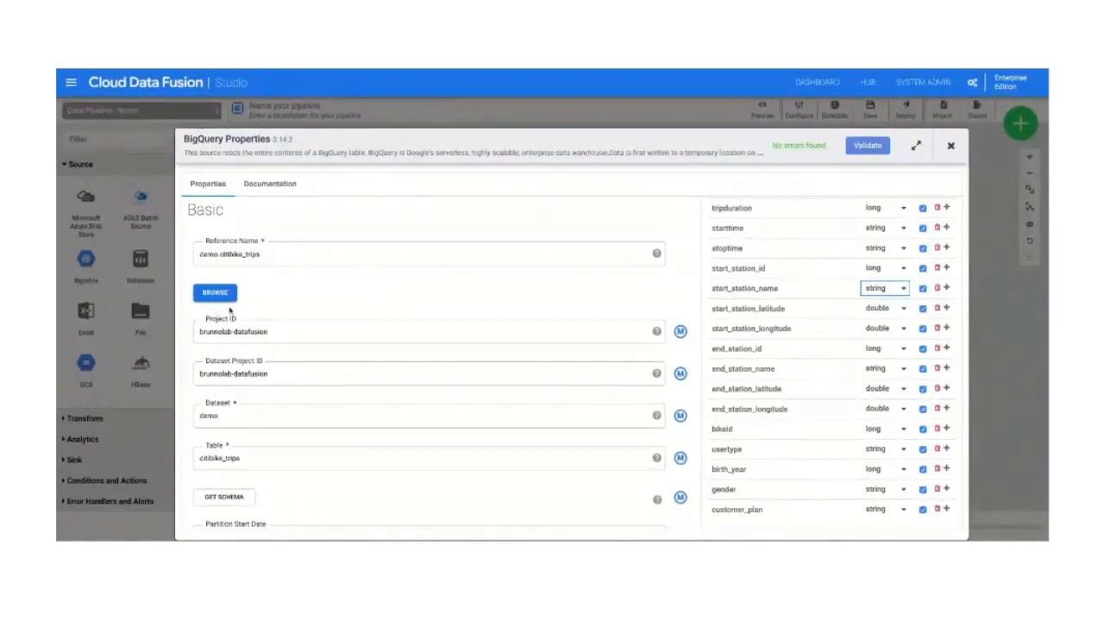
scroll(511, 315, "down", 4)
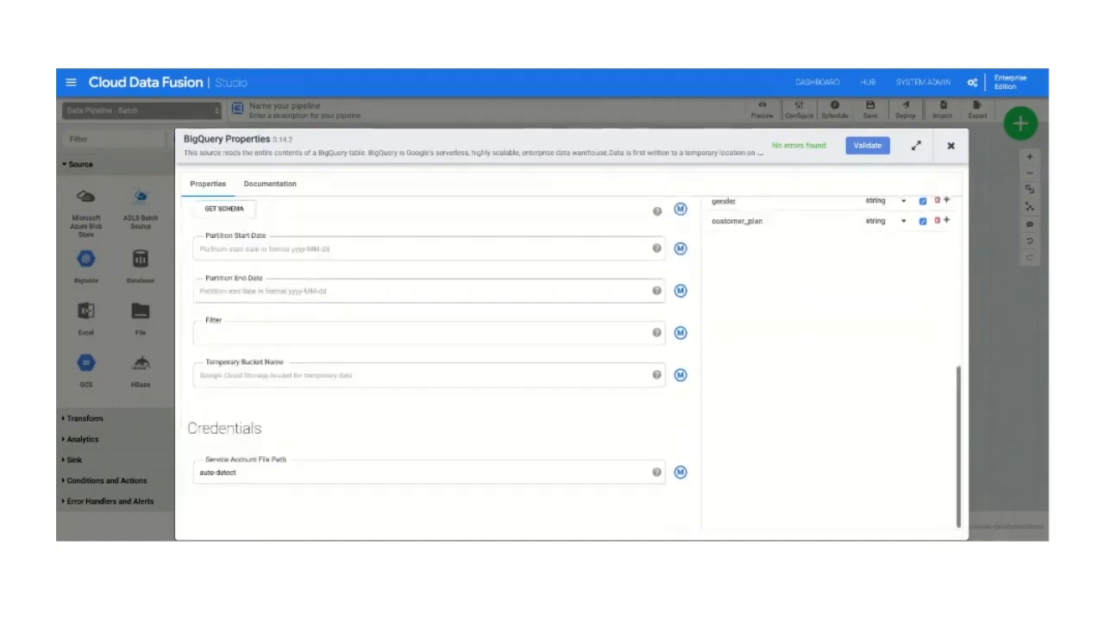
Step: Review the partition, filter, bucket and credentials properties of the BigQuery source, and close its properties
scroll(512, 314, "up", 3)
scroll(512, 315, "down", 2)
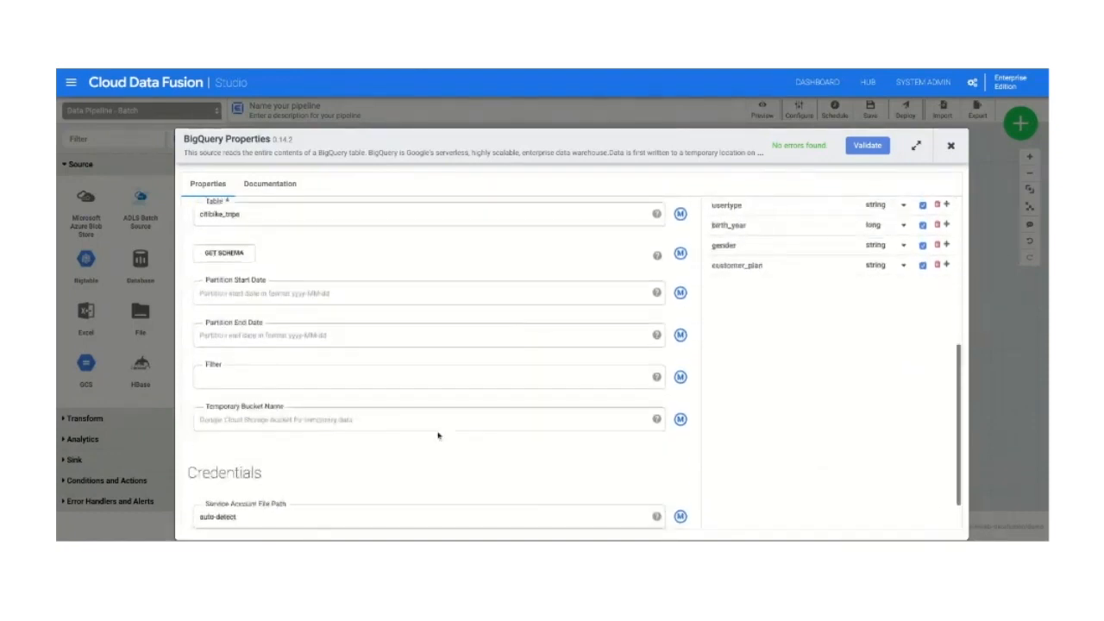
scroll(542, 356, "up", 5)
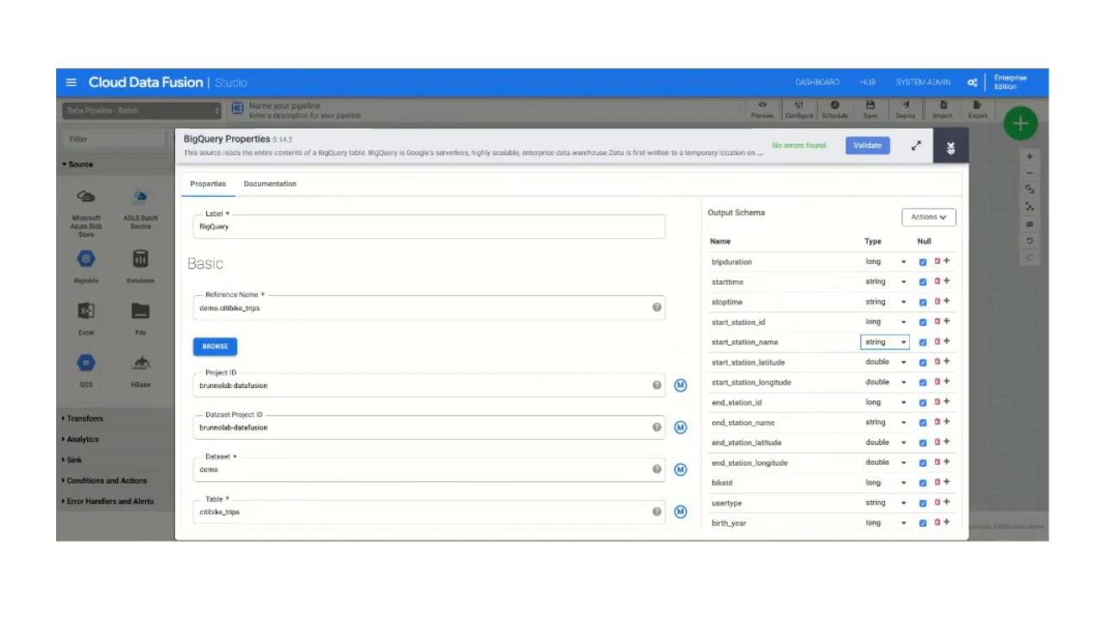
left_click(949, 148)
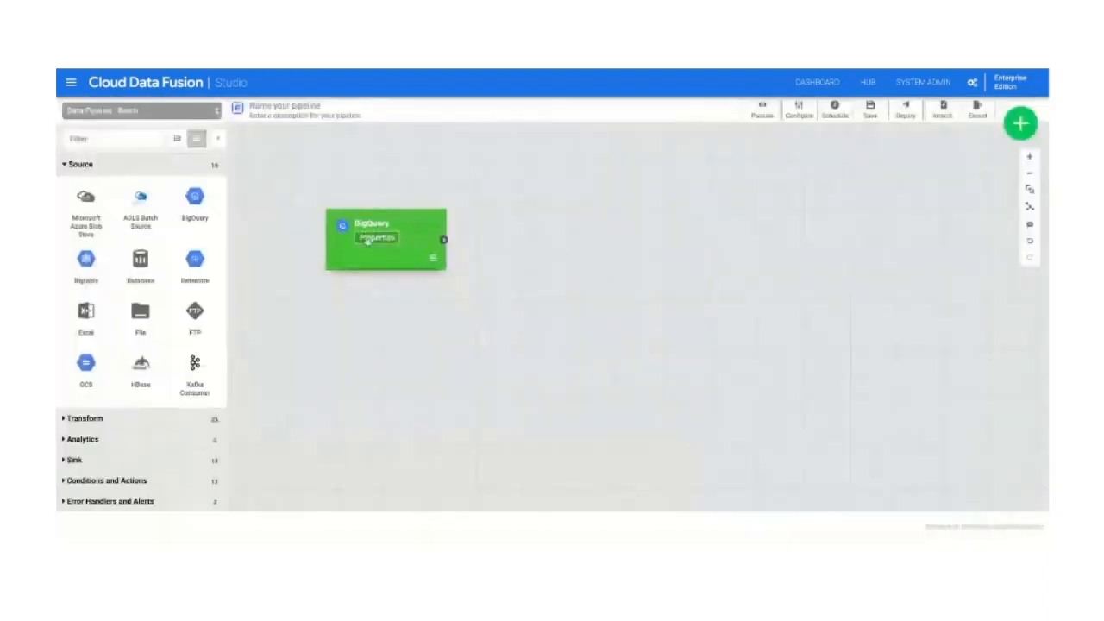
Step: Add a second BigQuery source below the first one and enter bqstat as its reference name
left_click(195, 207)
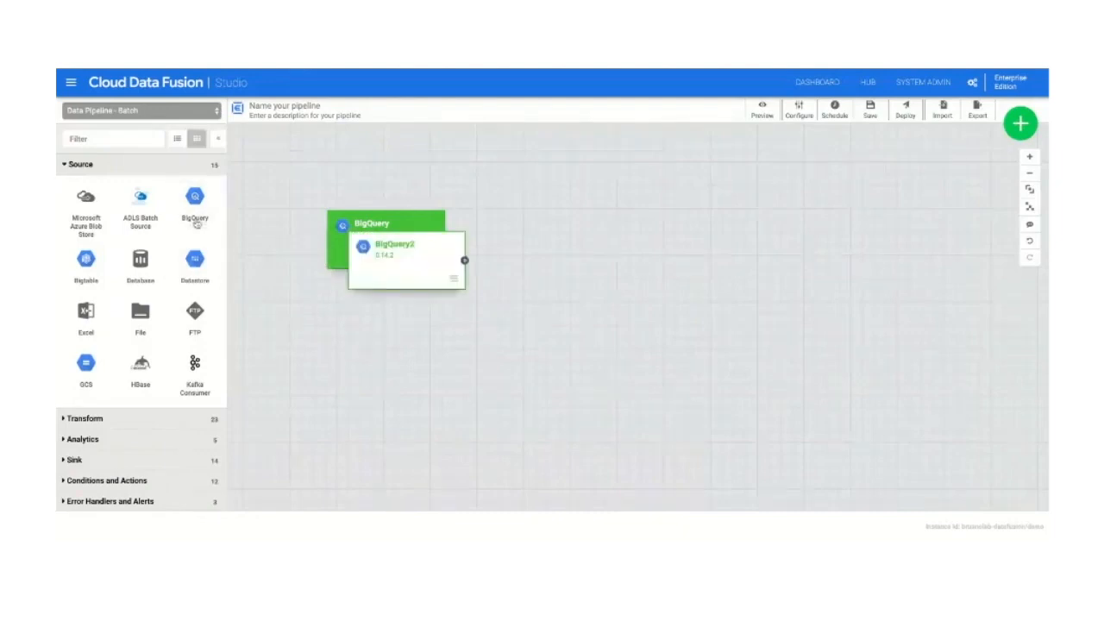
left_click_drag(402, 267, 387, 357)
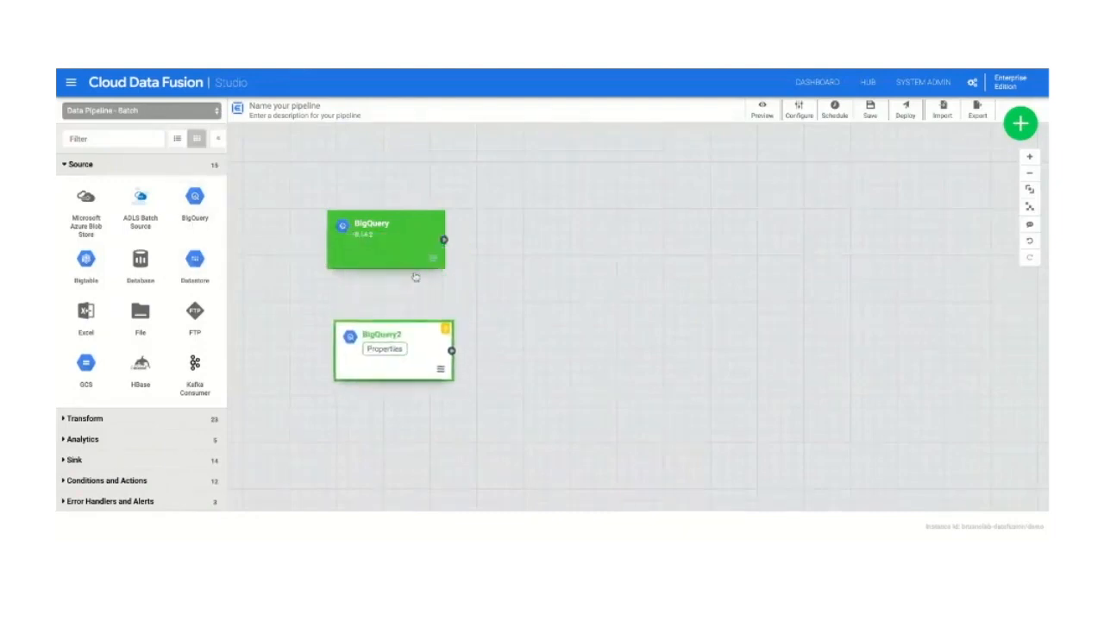
left_click(384, 348)
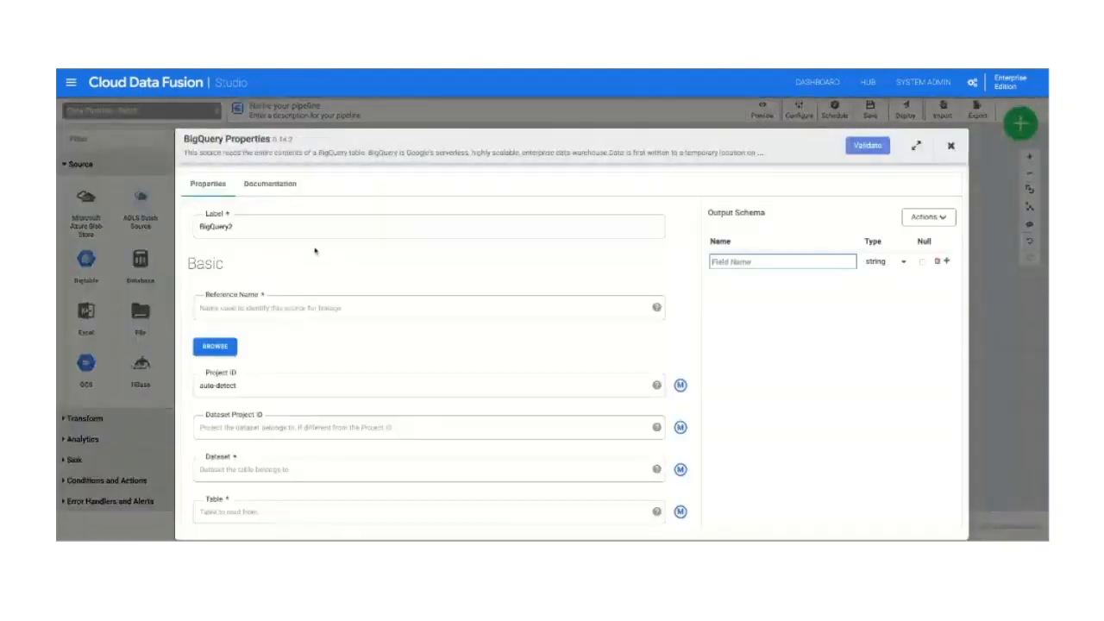
left_click(257, 301)
type("bq")
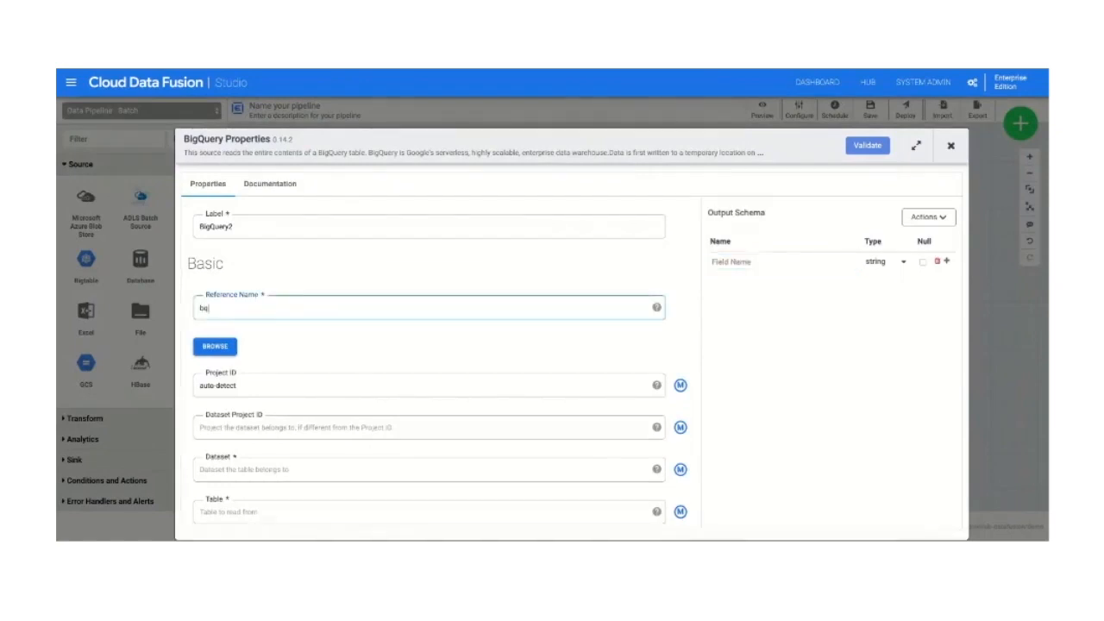
type("stations")
Step: Set the second BigQuery source to the citibike_stations table in the demo dataset and validate its configuration
left_click(217, 347)
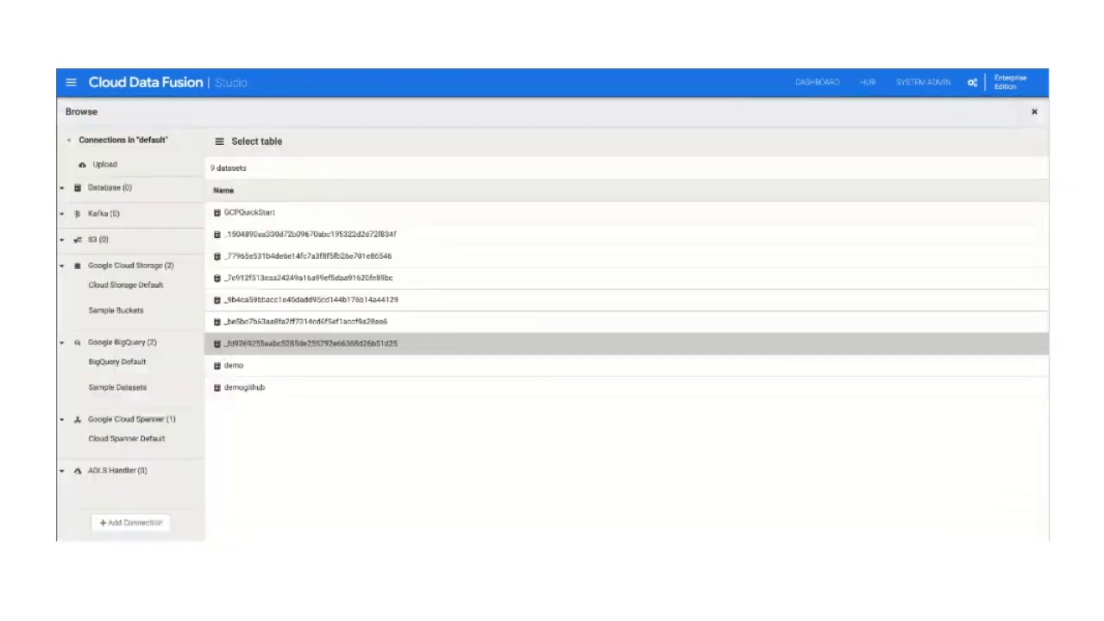
left_click(237, 366)
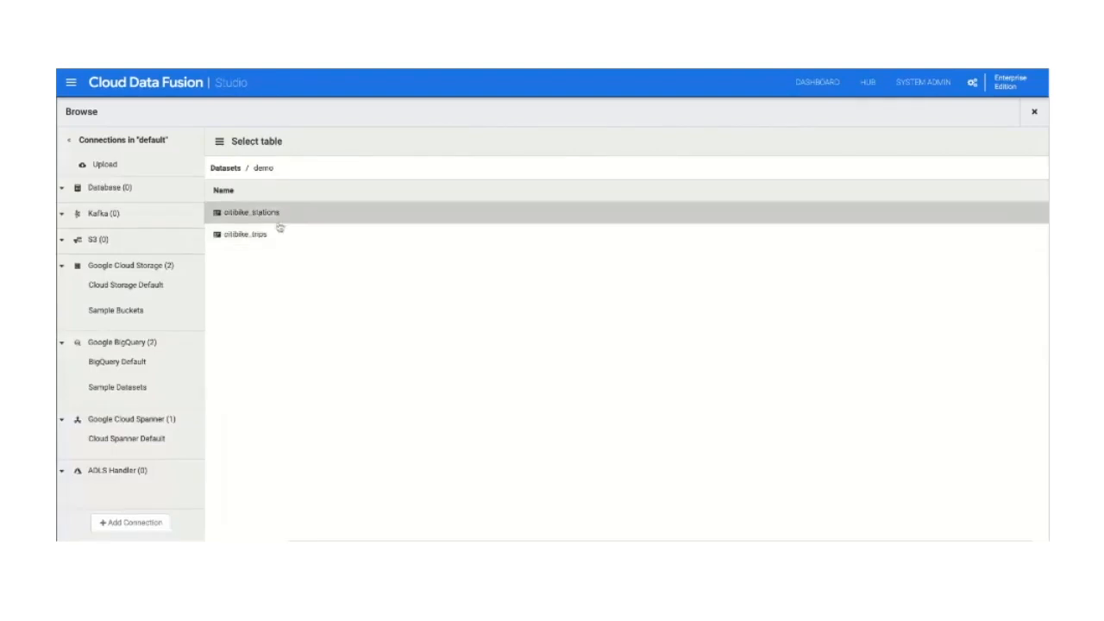
left_click(279, 219)
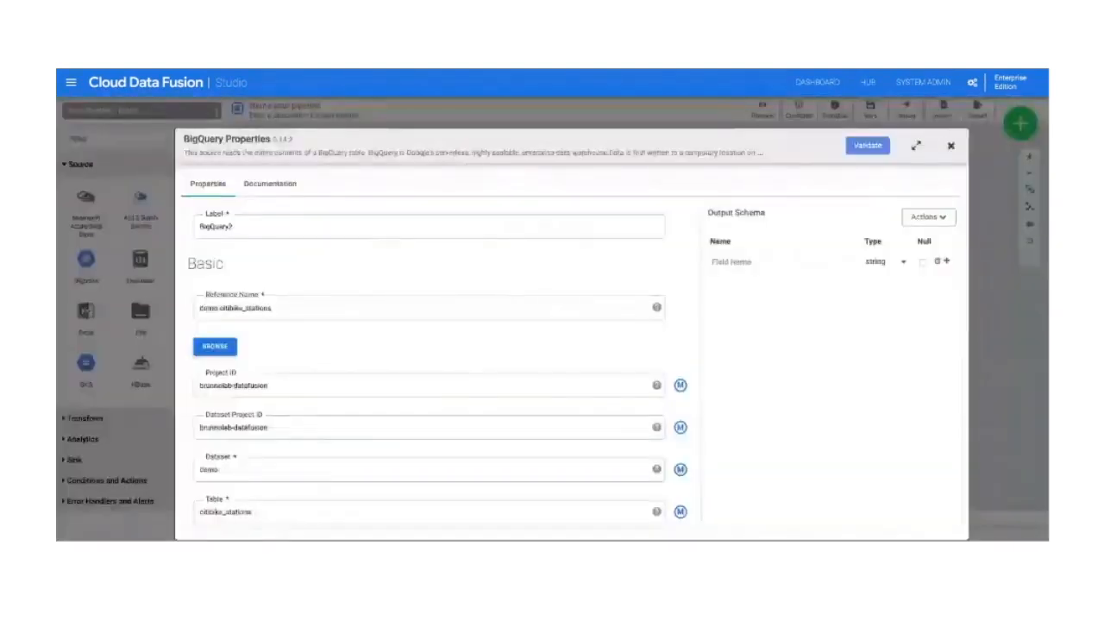
left_click(866, 145)
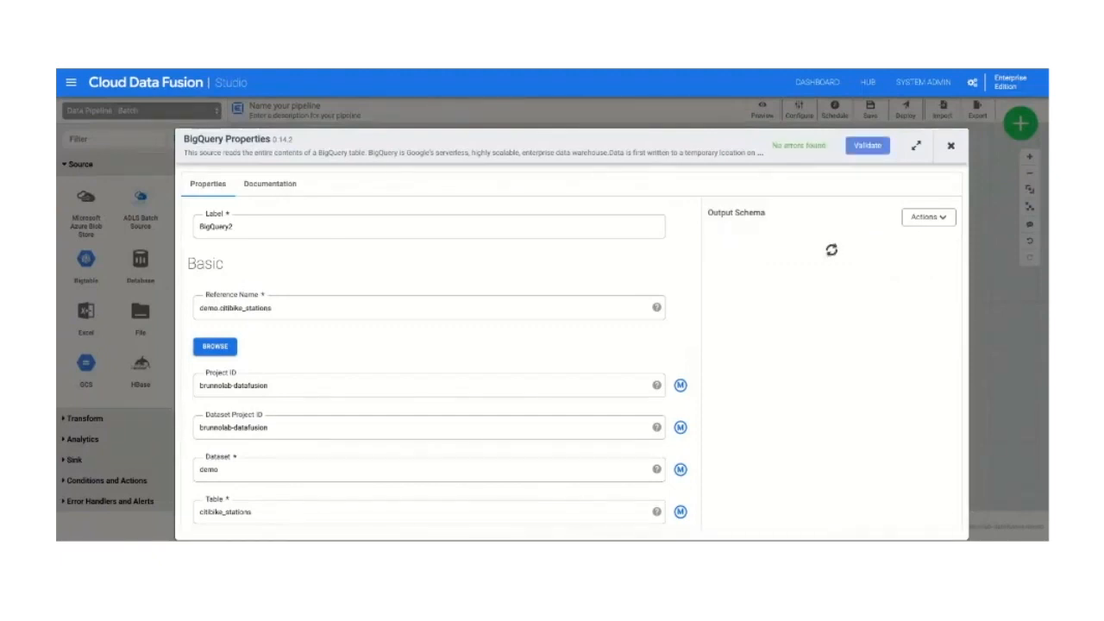
left_click(950, 146)
left_click_drag(403, 338, 393, 336)
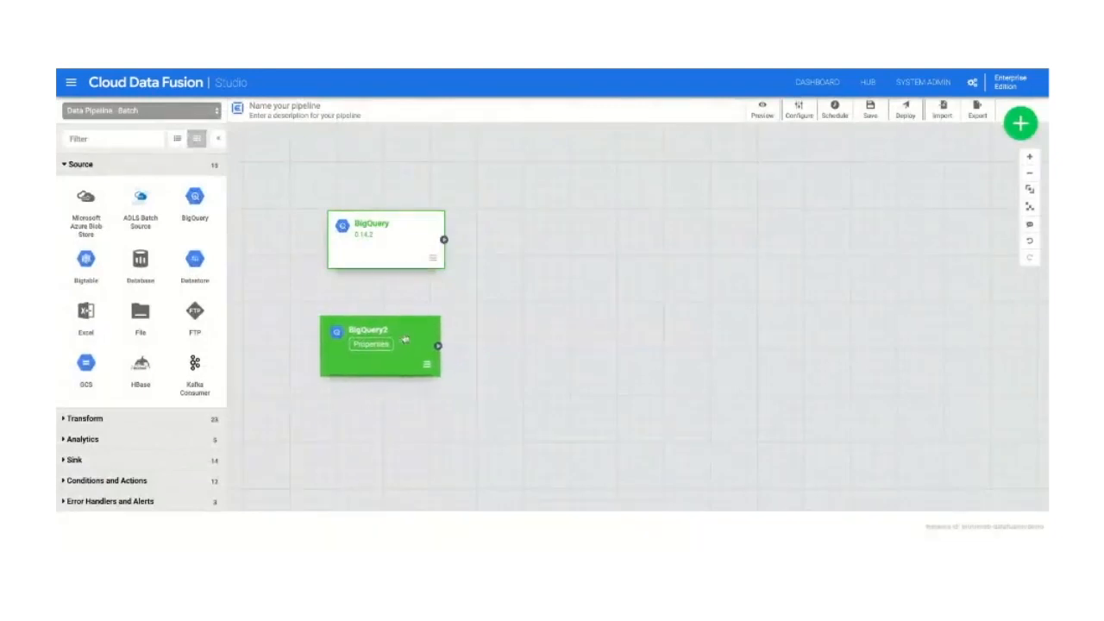
Step: Add a Joiner from the analytics plugins beside the sources and connect both BigQuery sources to it
left_click(115, 445)
left_click(85, 292)
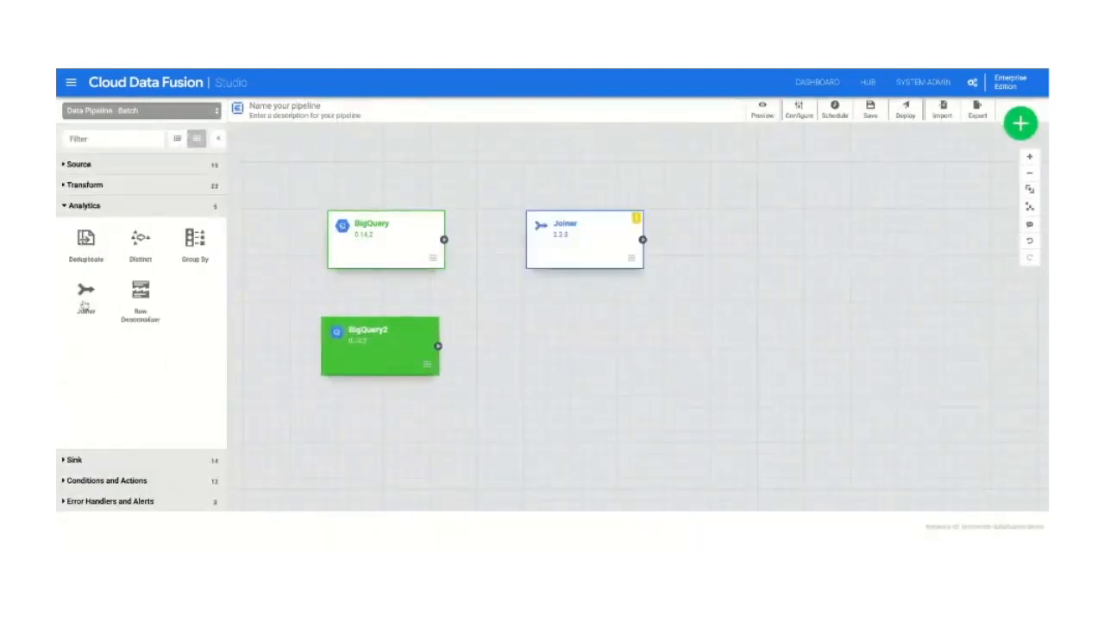
left_click_drag(605, 294, 605, 296)
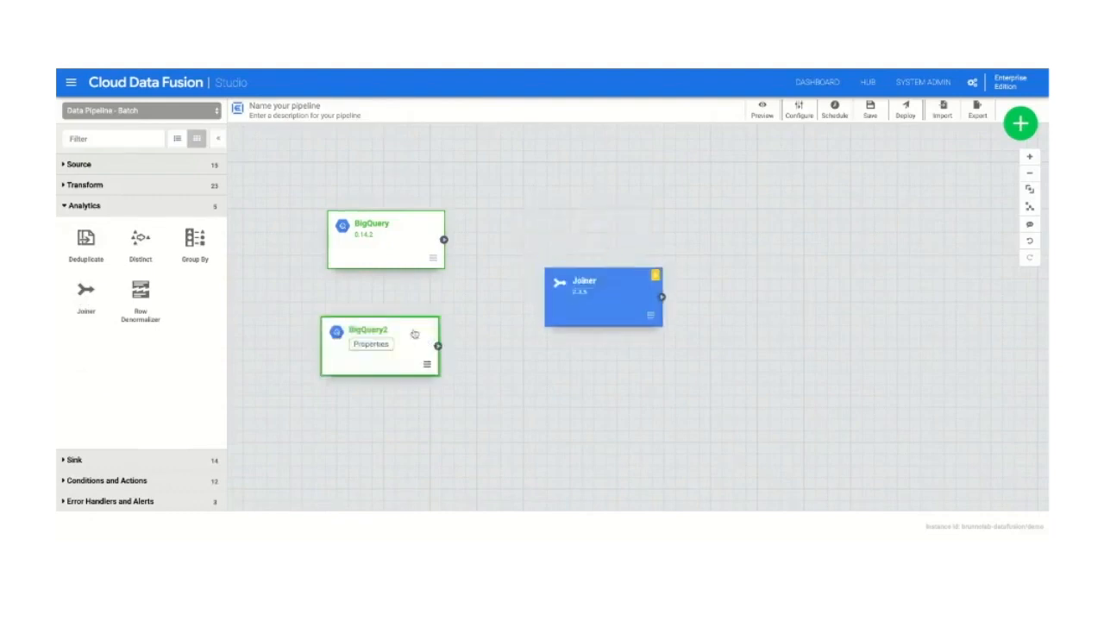
left_click_drag(414, 335, 420, 332)
left_click_drag(444, 240, 543, 297)
left_click_drag(444, 345, 561, 306)
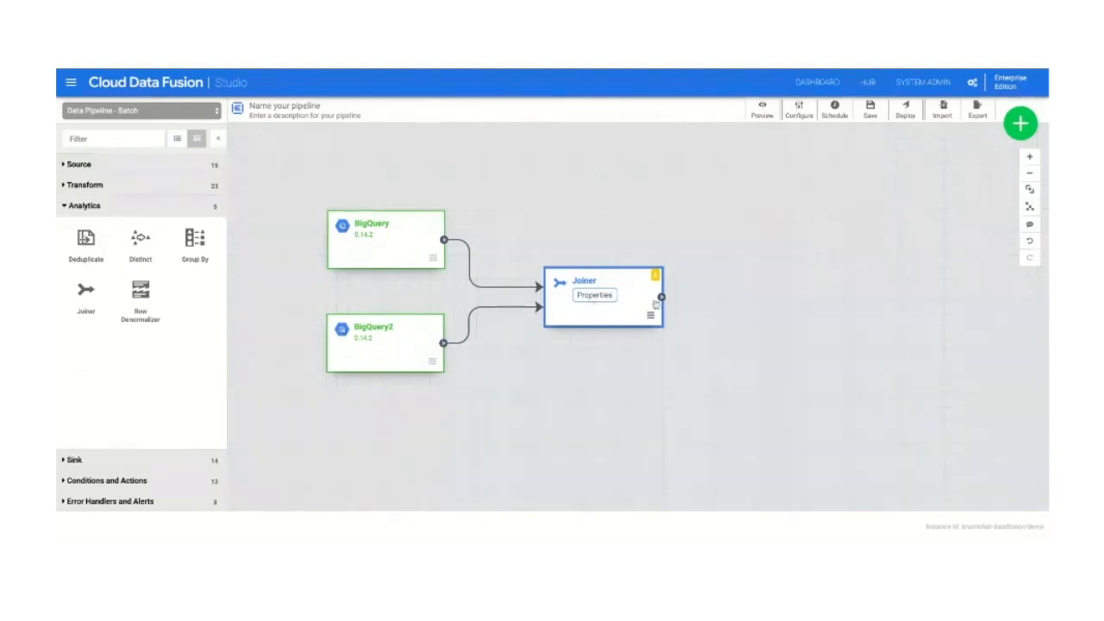
Step: Open the Joiner's properties and examine the input schemas coming from both BigQuery sources
left_click(601, 298)
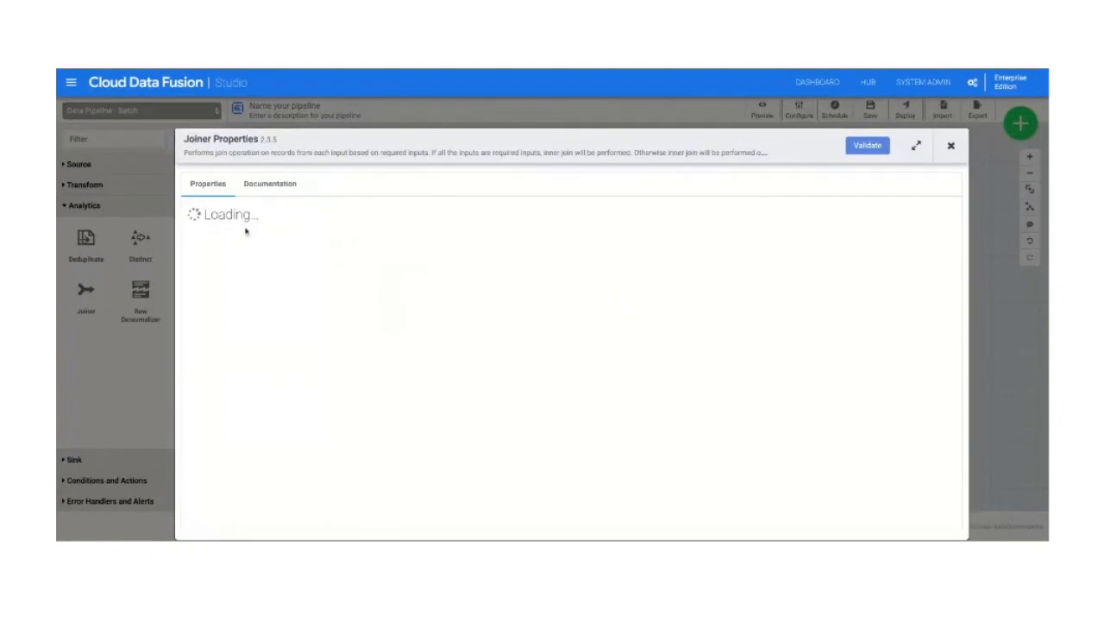
scroll(203, 403, "down", 3)
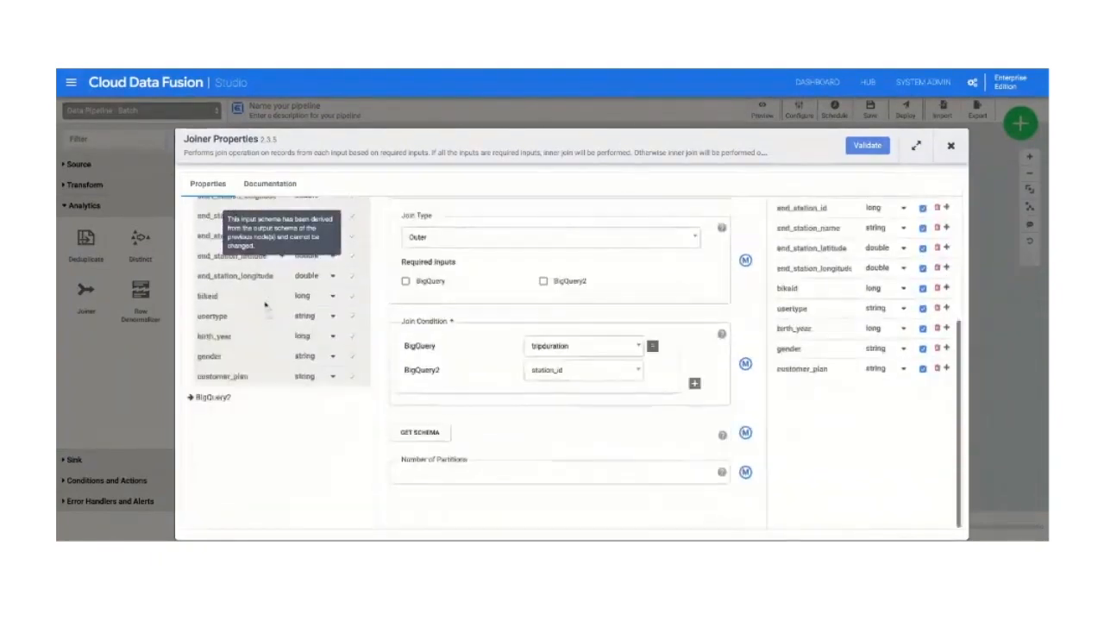
left_click(206, 399)
scroll(203, 379, "up", 5)
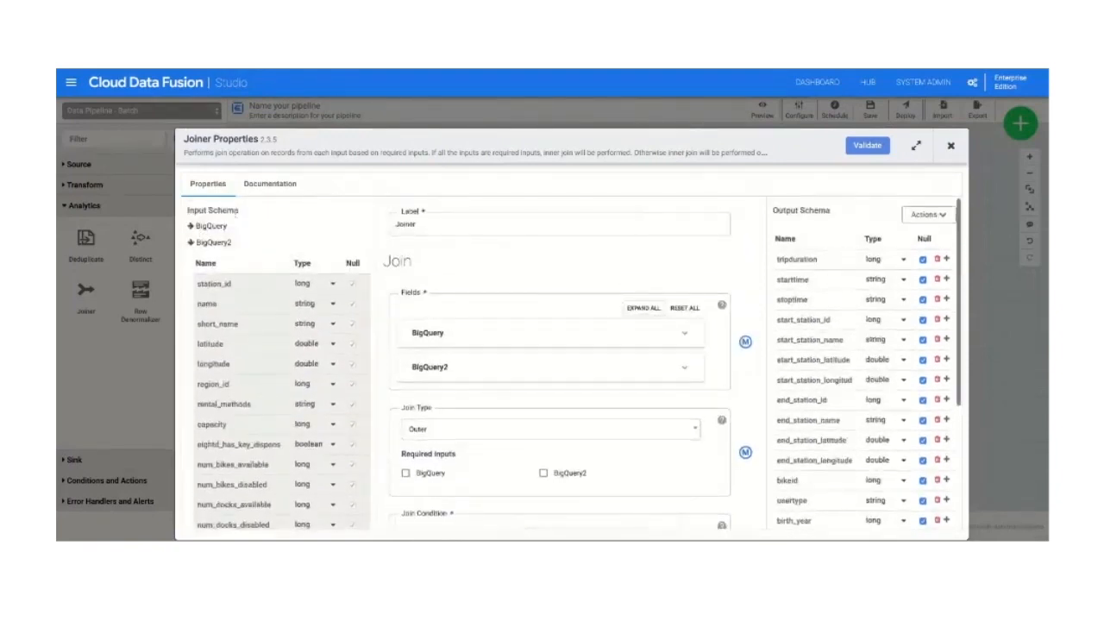
scroll(889, 311, "down", 3)
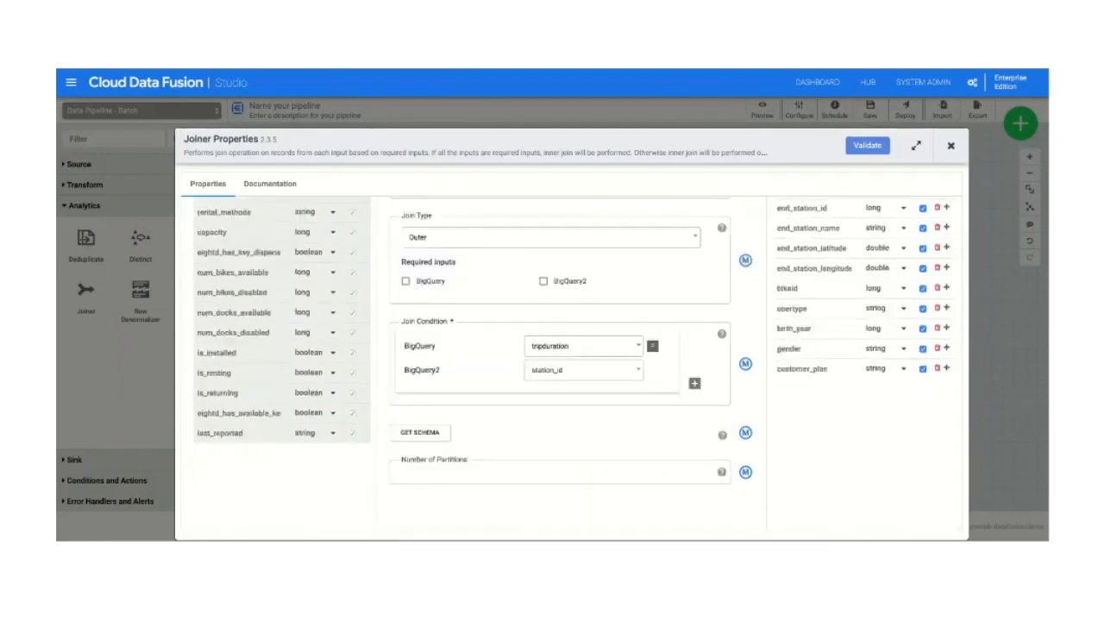
scroll(752, 274, "up", 3)
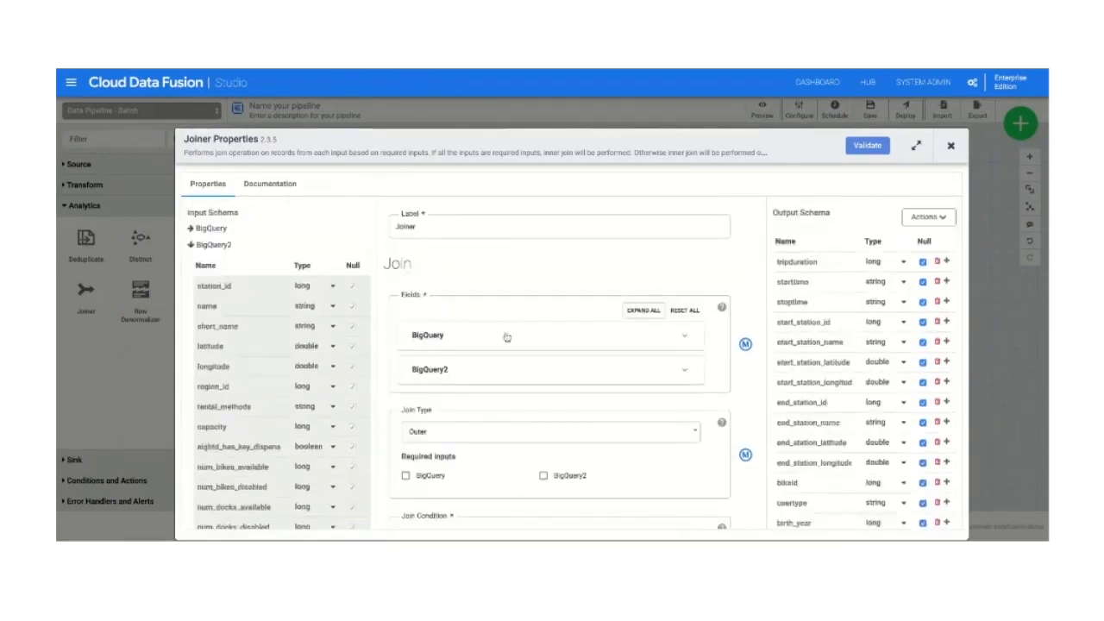
Step: Set the join condition to match start_station_id from BigQuery with station_id from BigQuery2
scroll(506, 338, "down", 2)
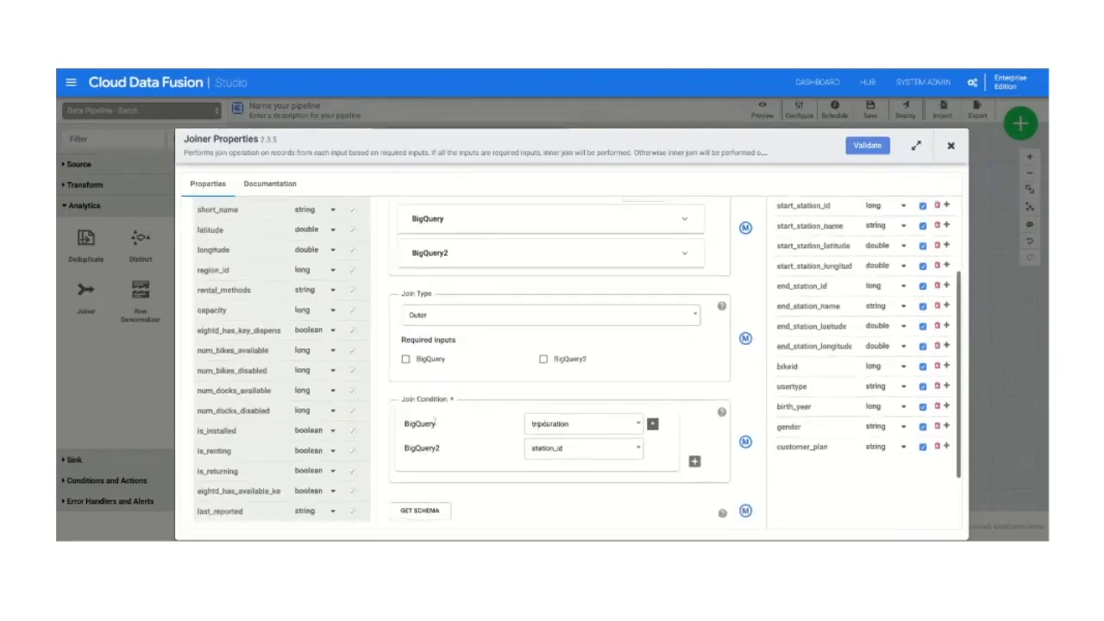
left_click(557, 431)
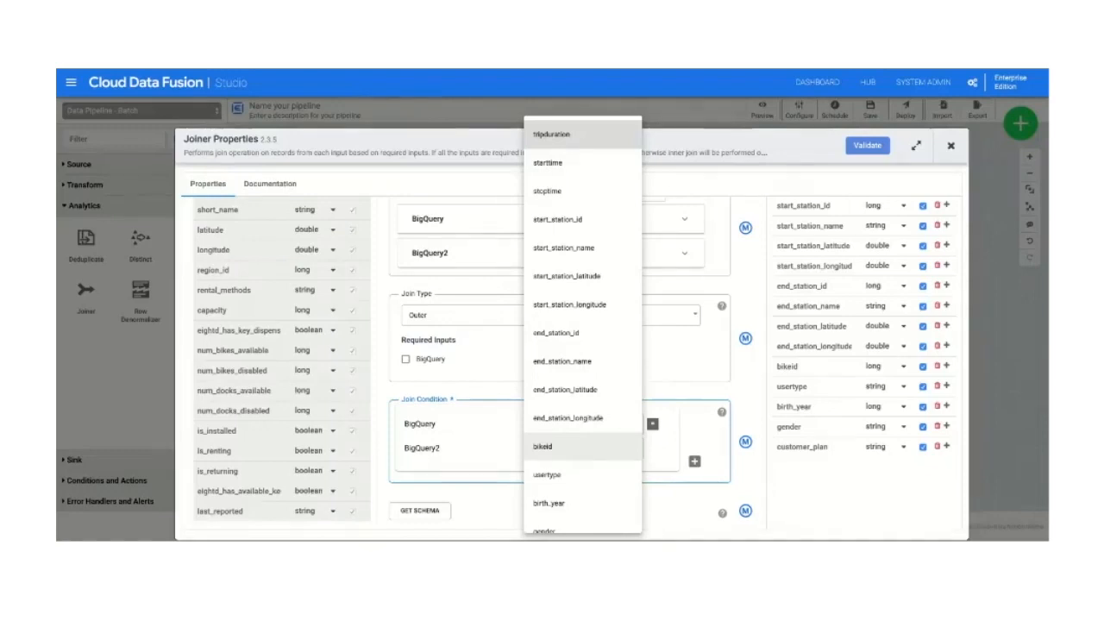
left_click(558, 222)
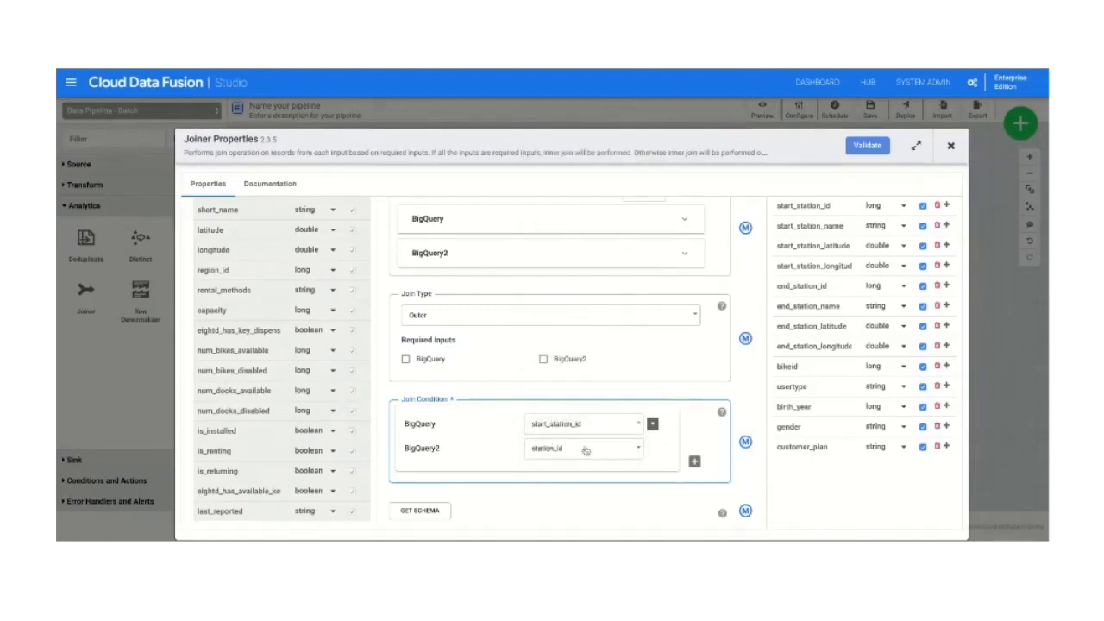
left_click(585, 449)
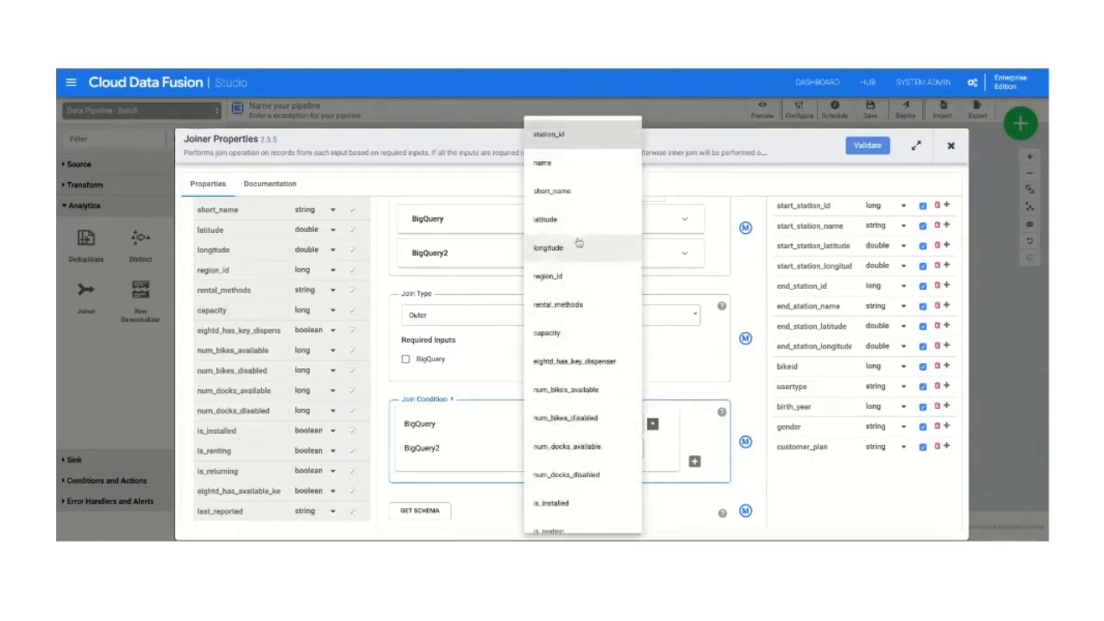
left_click(557, 136)
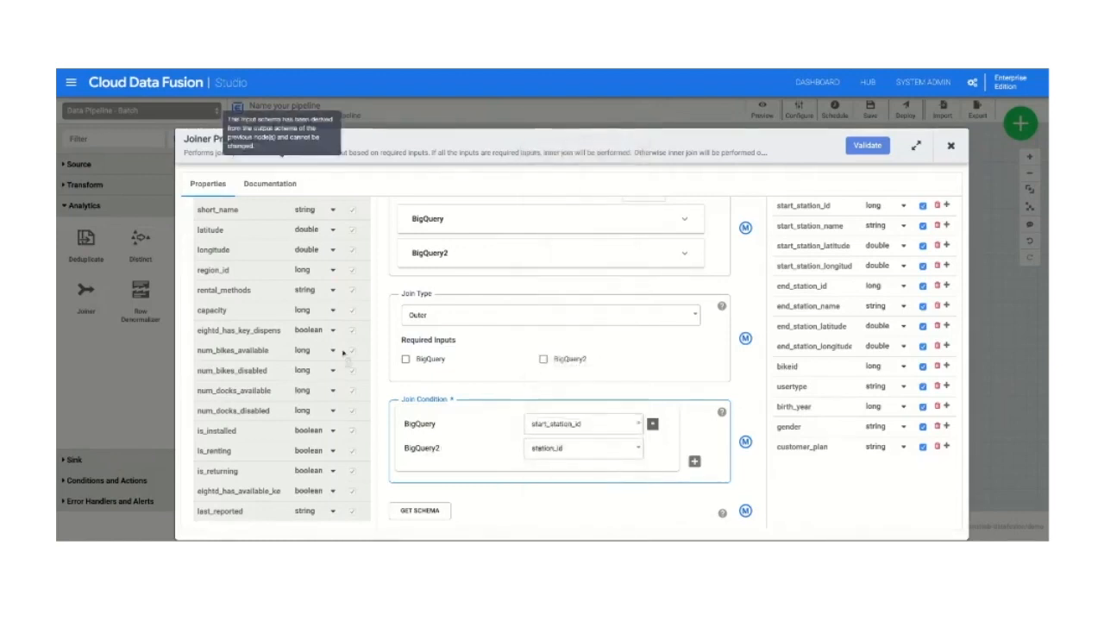
Step: Examine the Joiner's input schema, join type, join condition and output schema
scroll(345, 358, "up", 3)
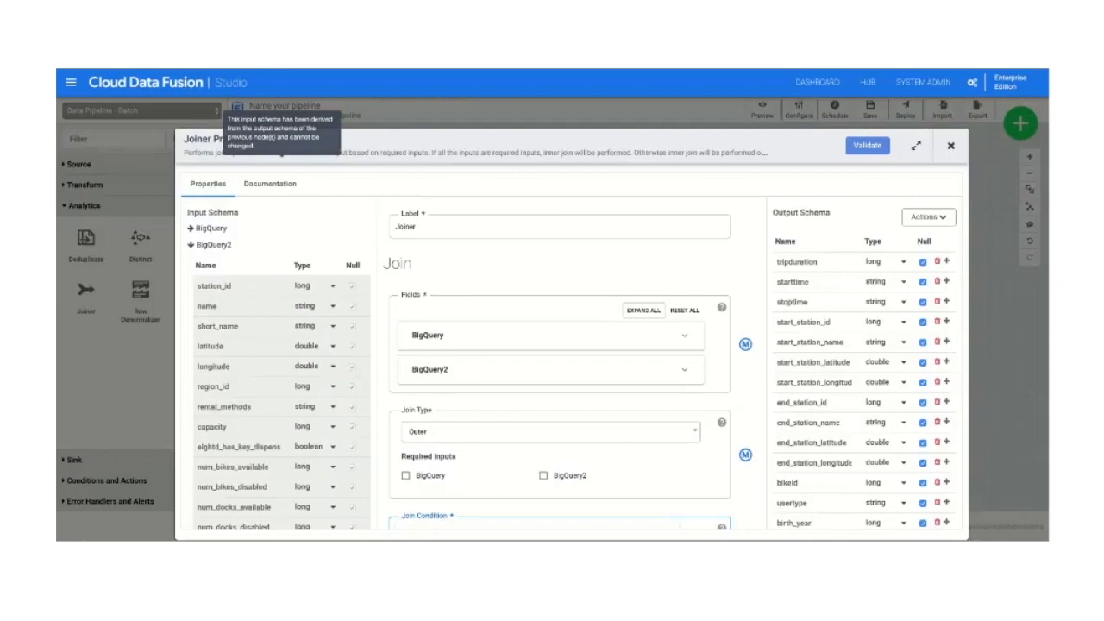
scroll(408, 409, "down", 4)
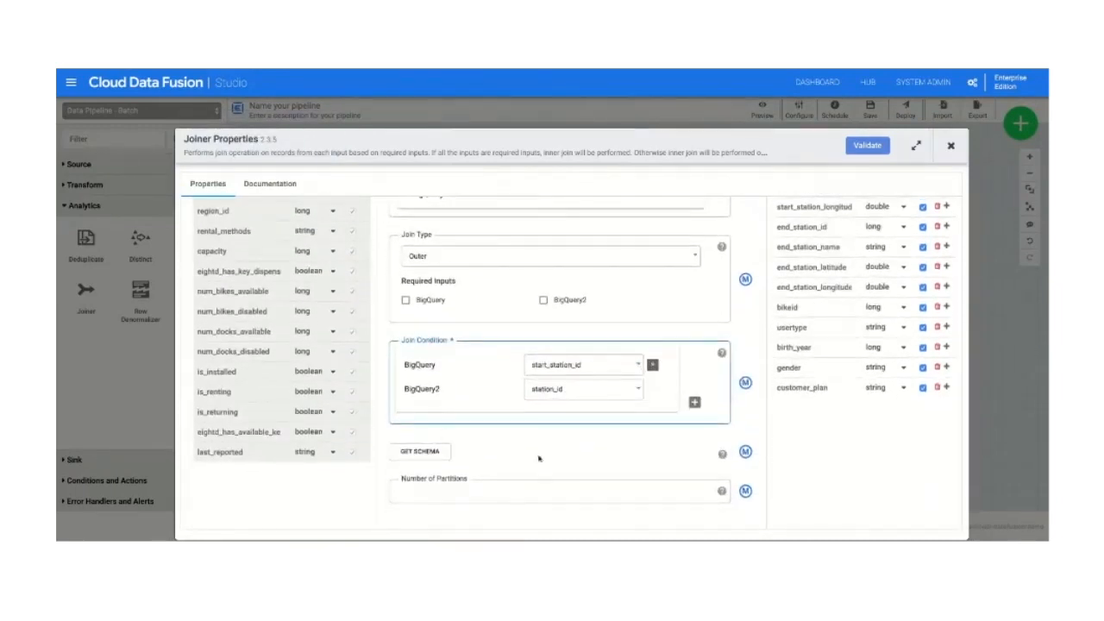
scroll(582, 453, "up", 2)
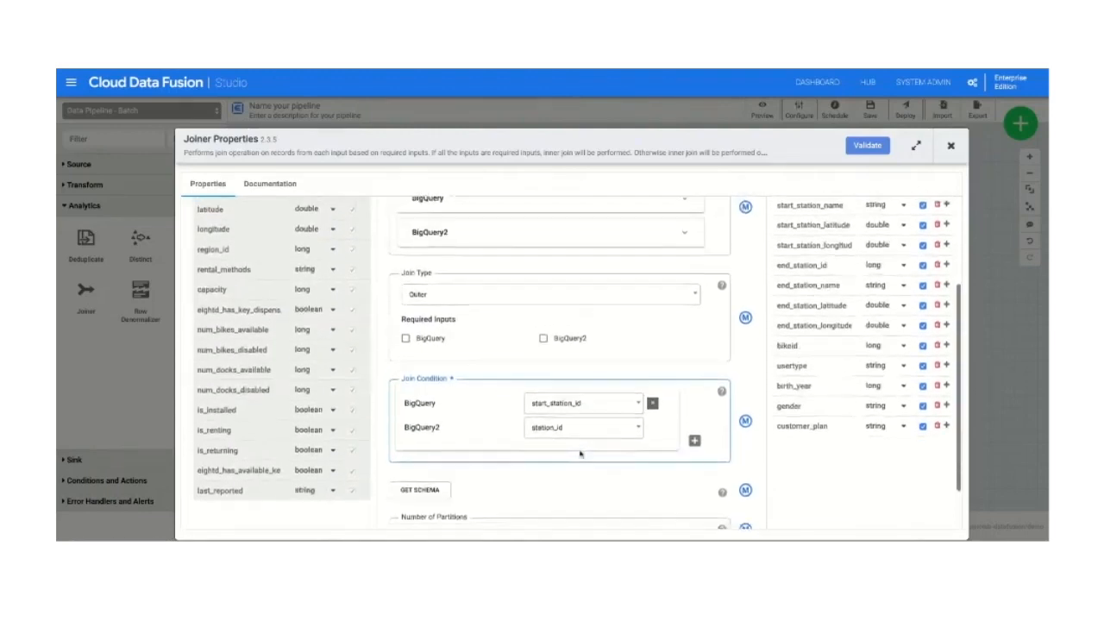
scroll(591, 448, "down", 1)
scroll(897, 412, "up", 3)
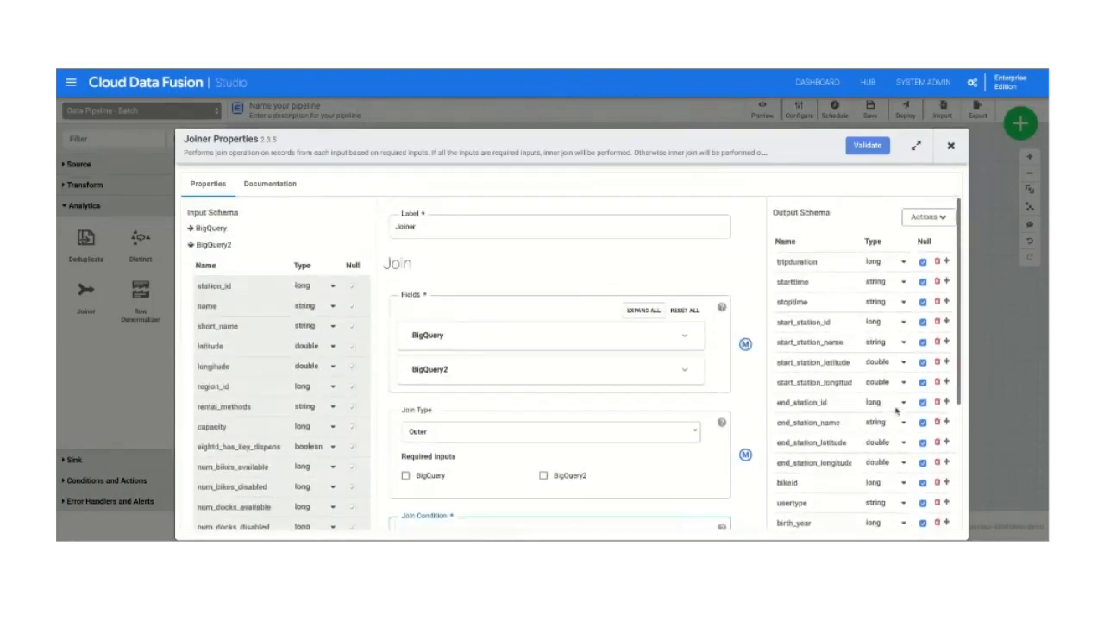
scroll(871, 379, "down", 3)
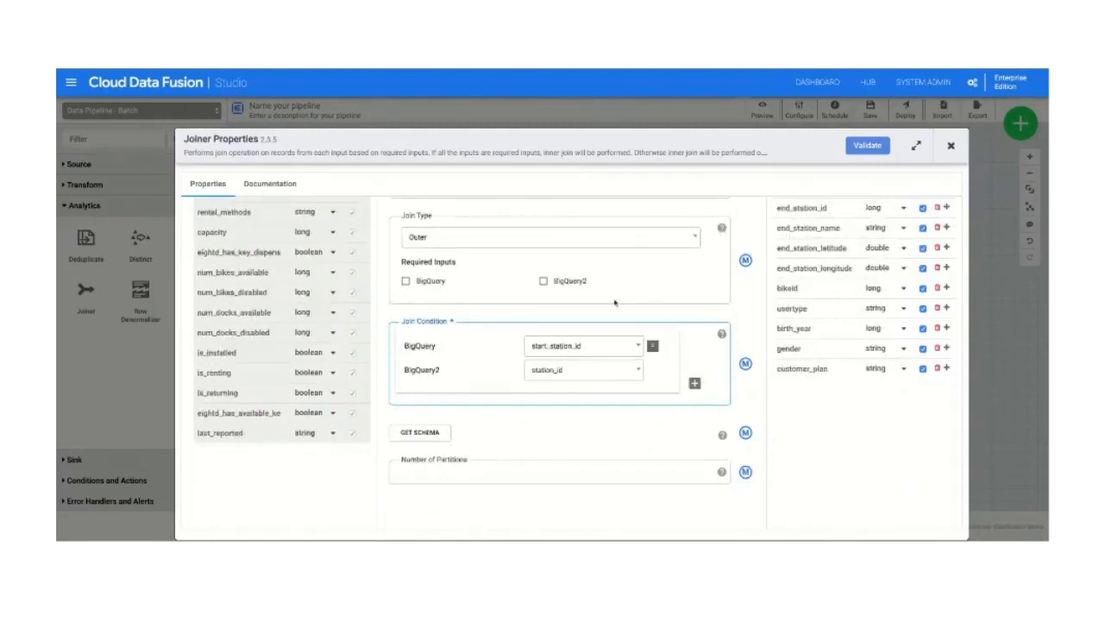
scroll(613, 301, "up", 1)
scroll(581, 317, "up", 1)
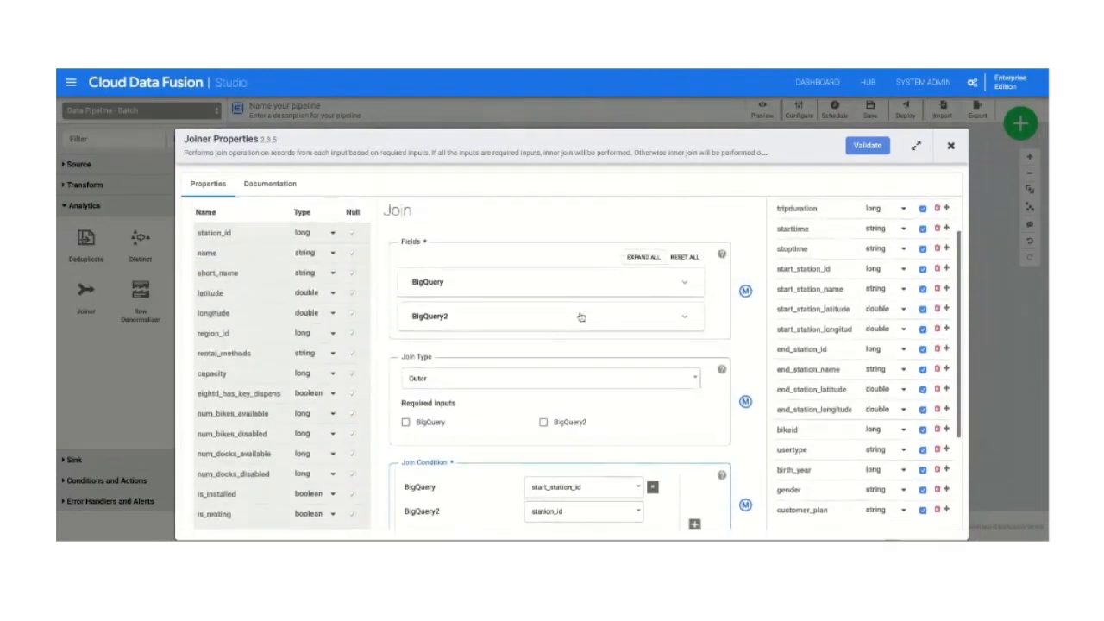
Step: Exclude last_reported, eightd_has_available_keys, is_returning, is_renting, is_installed and num_docks_disabled from the BigQuery2 fields of the join
left_click(569, 327)
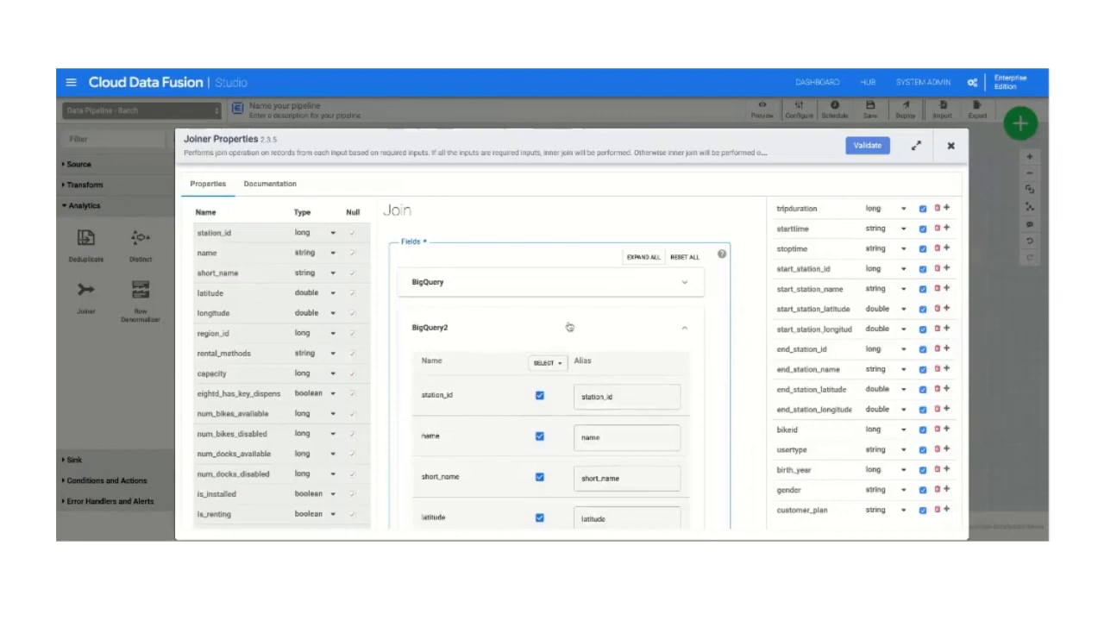
scroll(568, 327, "down", 10)
scroll(545, 360, "down", 8)
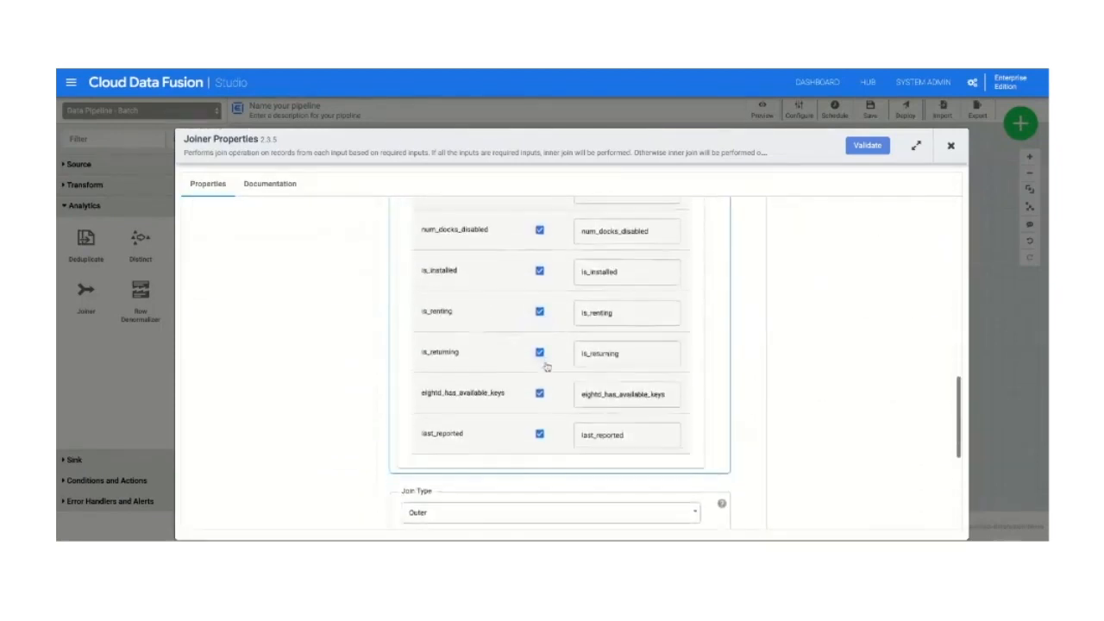
left_click(539, 433)
left_click(539, 394)
left_click(539, 353)
left_click(539, 312)
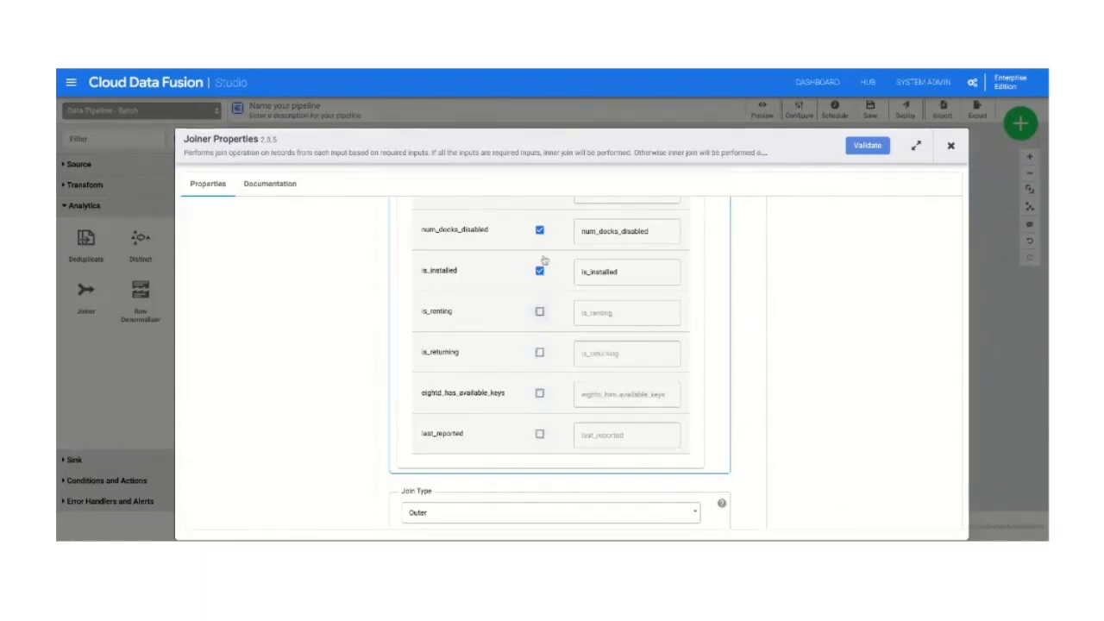
left_click(539, 272)
left_click(539, 230)
Step: Exclude num_docks_available, num_bikes_disabled, num_bikes_available and eightd_has_key_dispenser from the BigQuery2 fields of the join
scroll(538, 233, "up", 3)
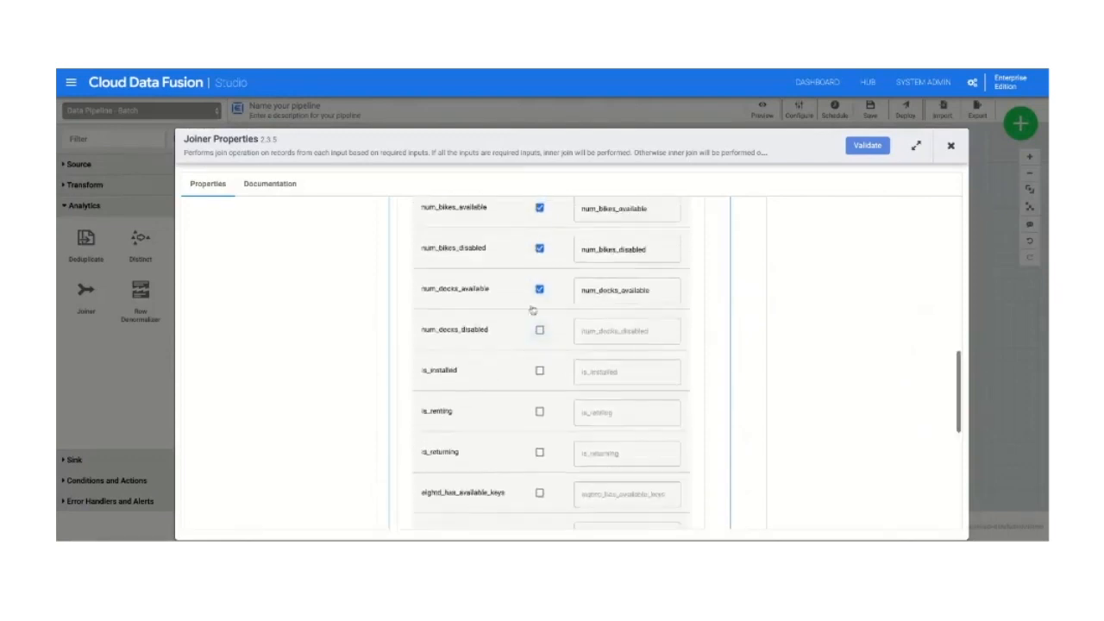
left_click(539, 291)
left_click(539, 248)
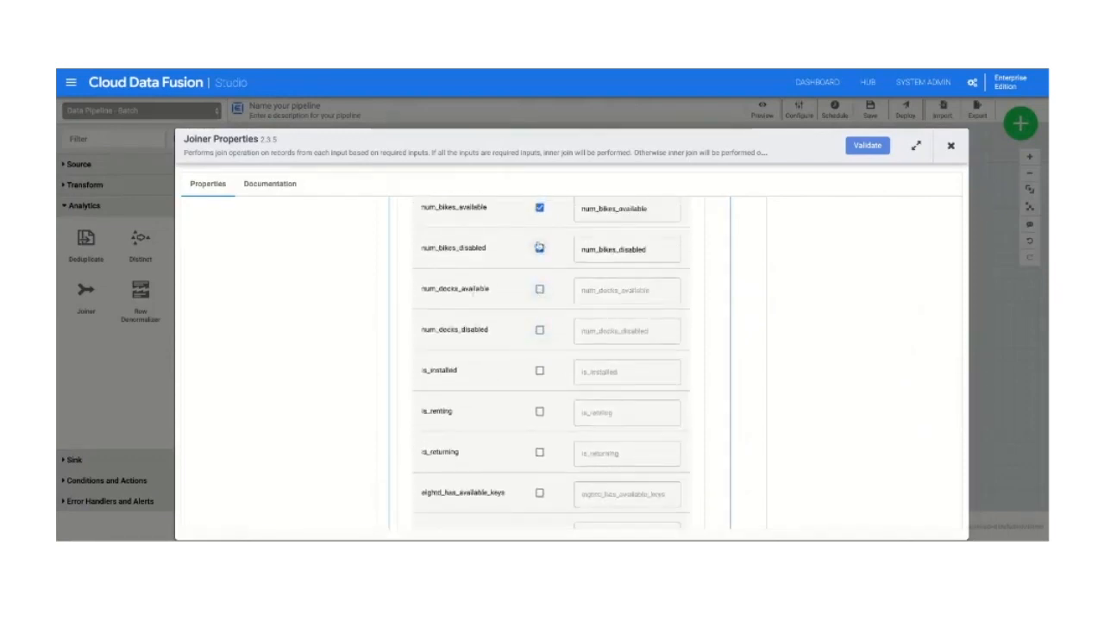
scroll(540, 253, "up", 2)
left_click(539, 280)
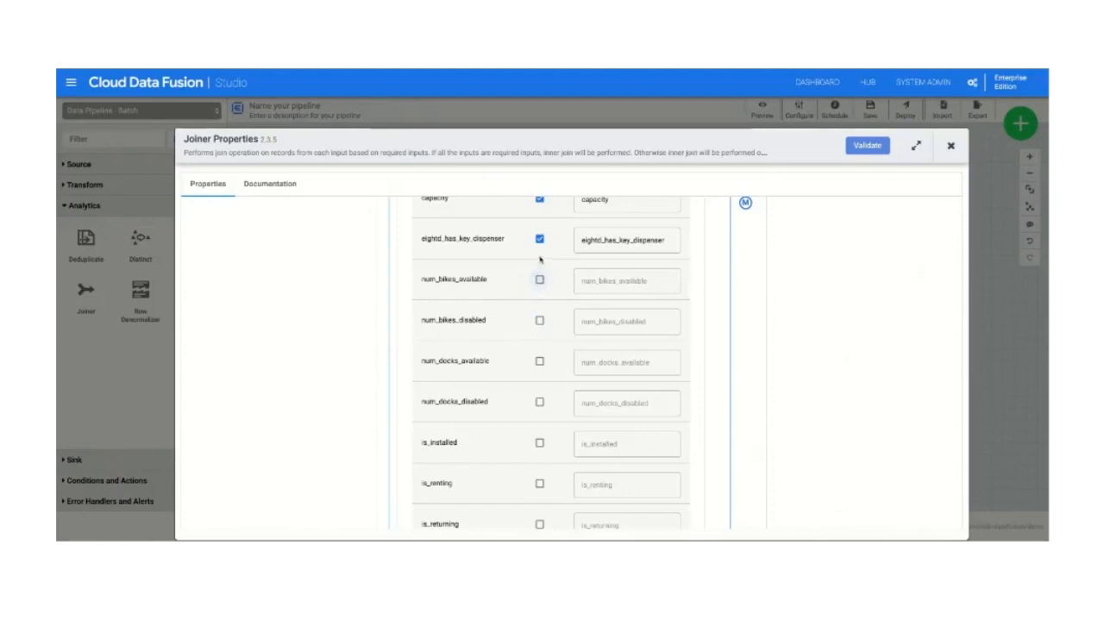
left_click(539, 239)
Step: Exclude capacity, rental_methods, region_id, longitude and latitude from BigQuery2, keeping only station_id, name and short_name
scroll(543, 240, "up", 3)
scroll(547, 241, "up", 2)
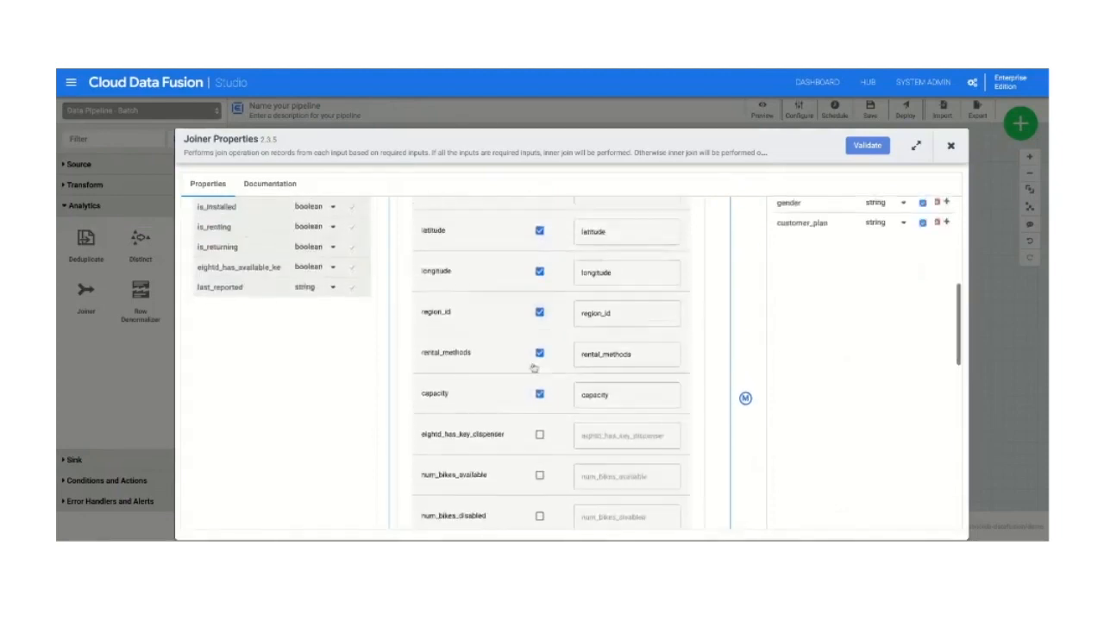
left_click(540, 394)
left_click(539, 353)
left_click(539, 312)
scroll(538, 289, "up", 3)
left_click(539, 364)
left_click(539, 323)
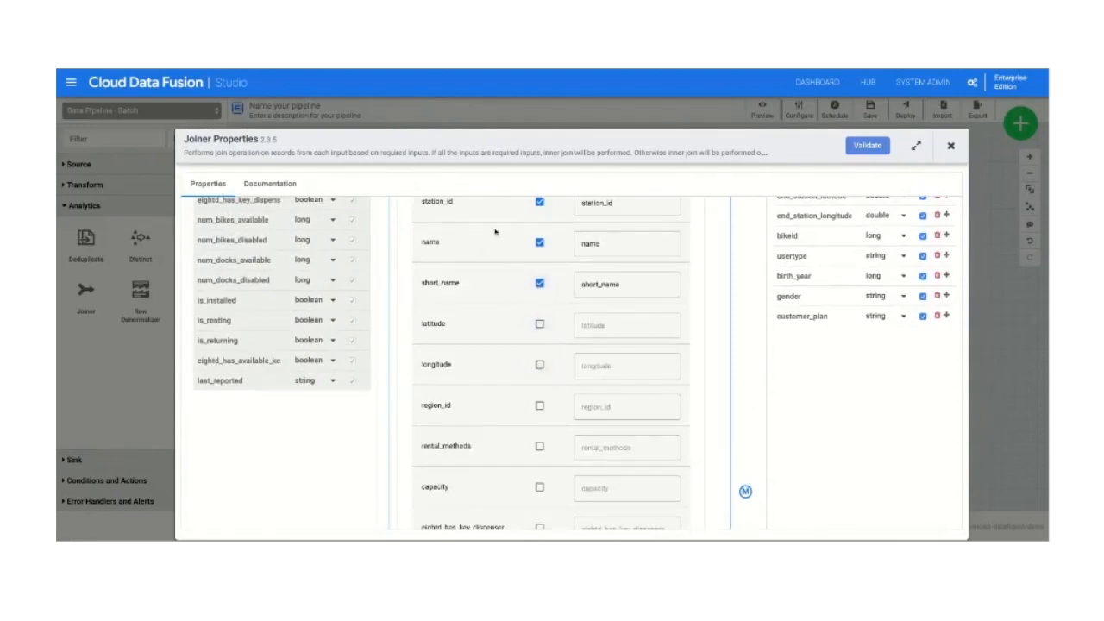
Step: Validate the Joiner configuration, review its output schema and close its properties
scroll(495, 231, "up", 1)
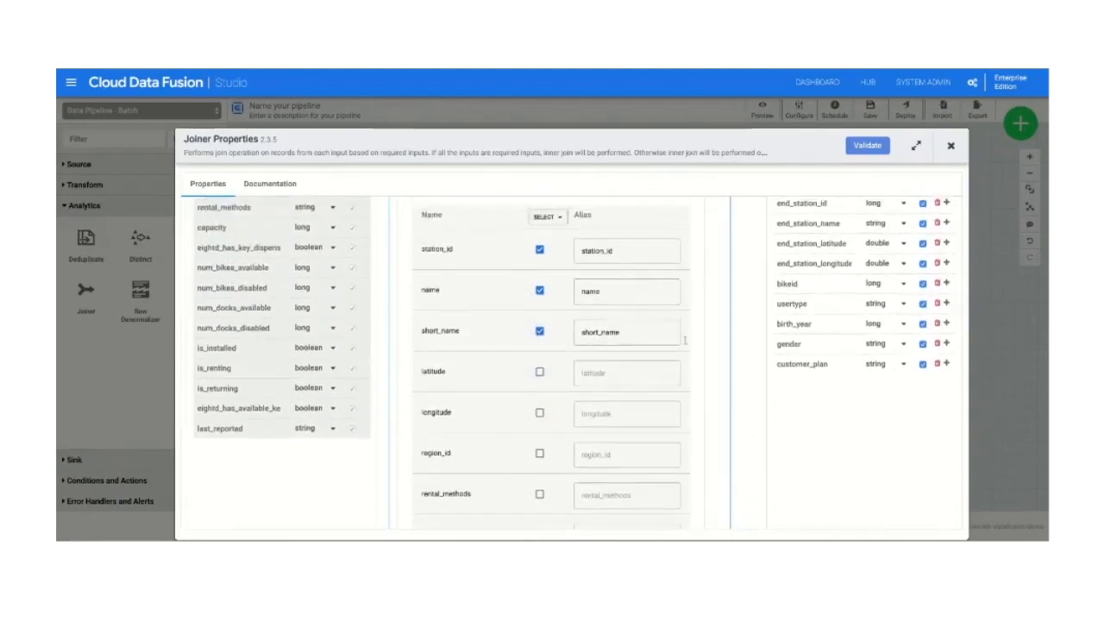
scroll(744, 394, "down", 8)
scroll(745, 210, "up", 2)
left_click(863, 148)
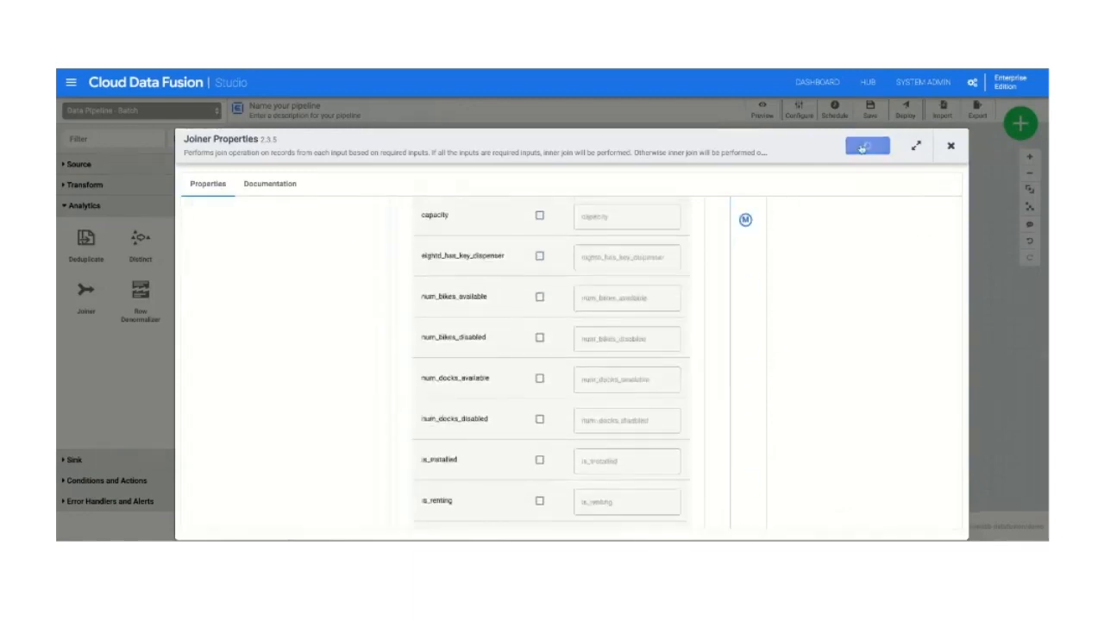
scroll(867, 258, "up", 10)
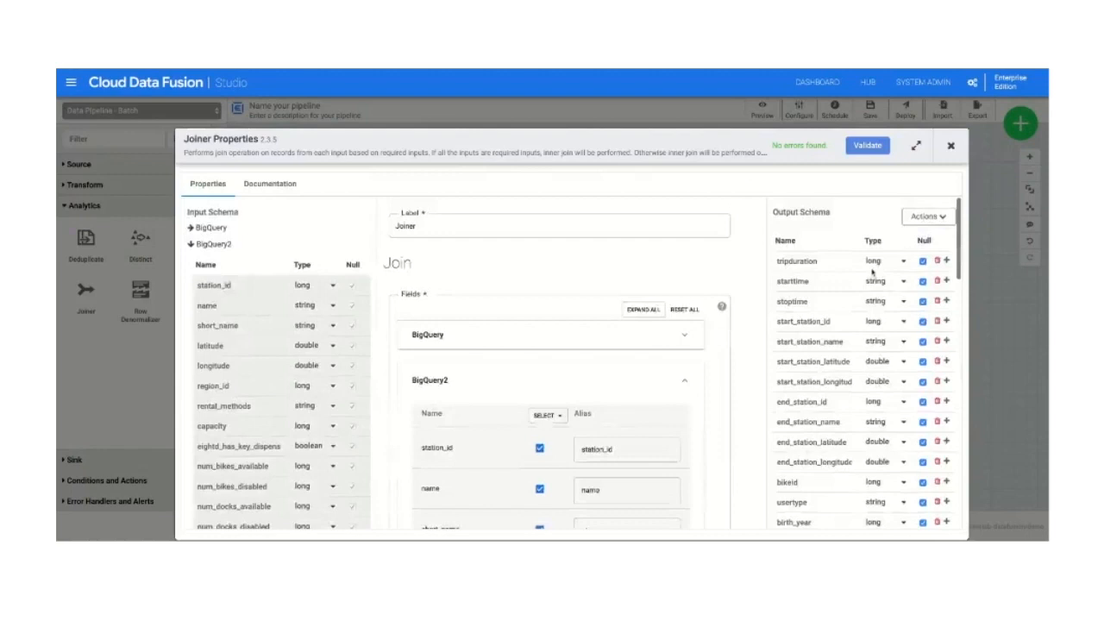
scroll(873, 273, "down", 2)
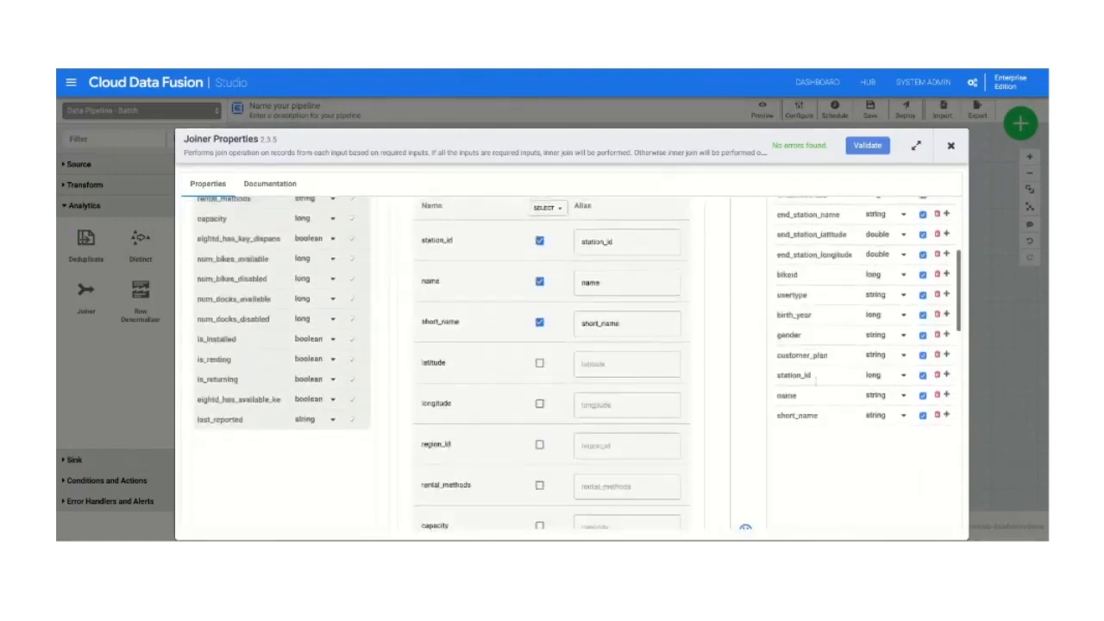
scroll(811, 374, "down", 1)
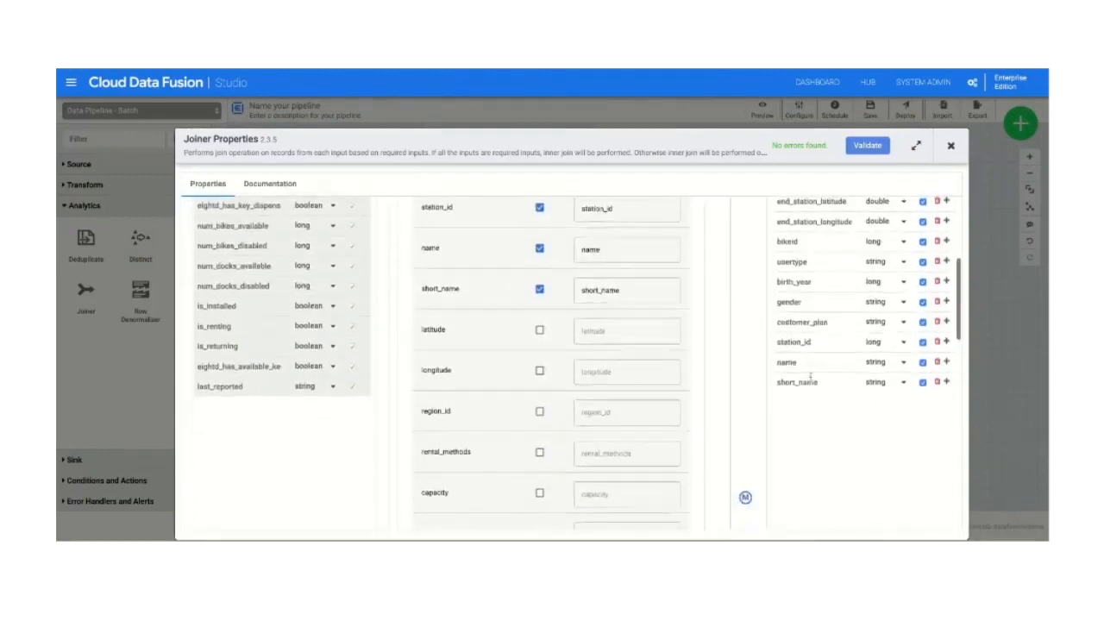
scroll(811, 374, "up", 5)
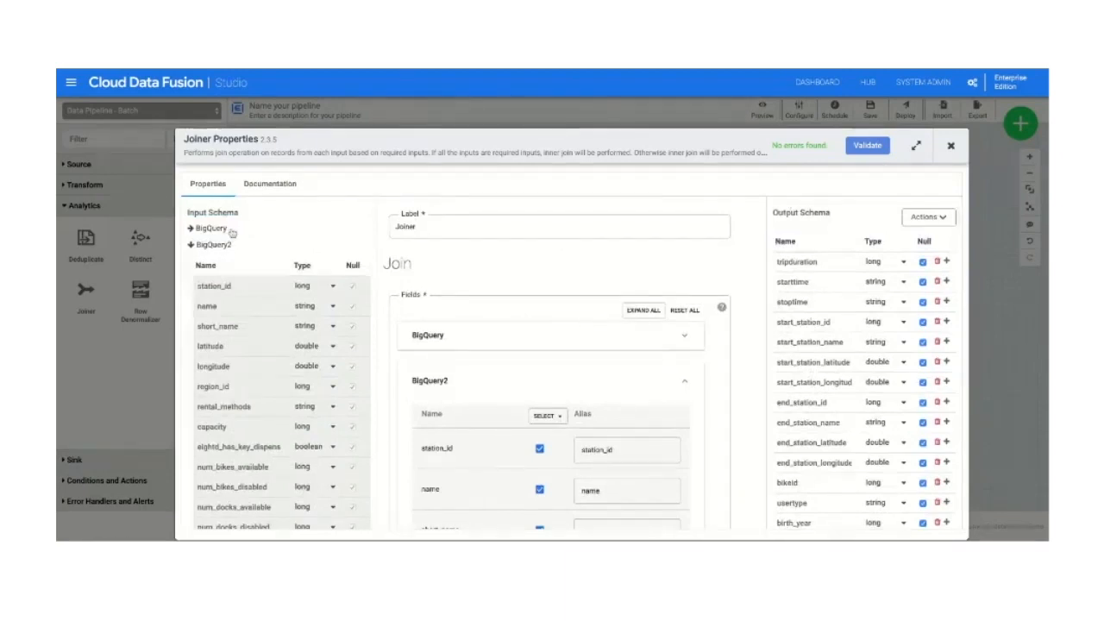
left_click(949, 161)
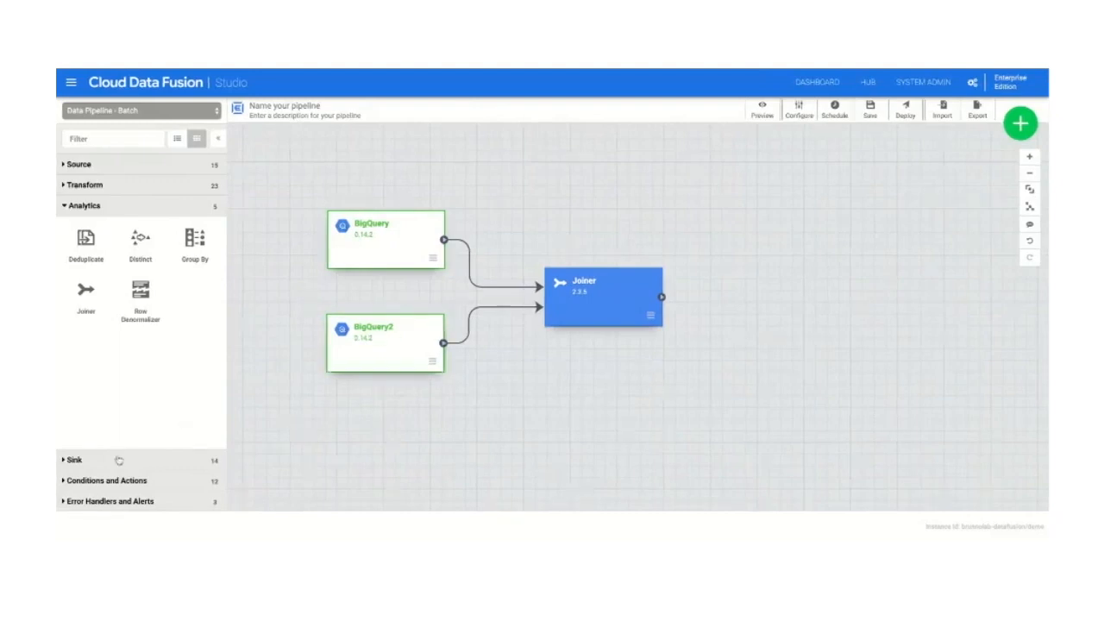
Step: Add a Wrangler from the transform plugins beside the Joiner and connect the Joiner's output to it
left_click(103, 186)
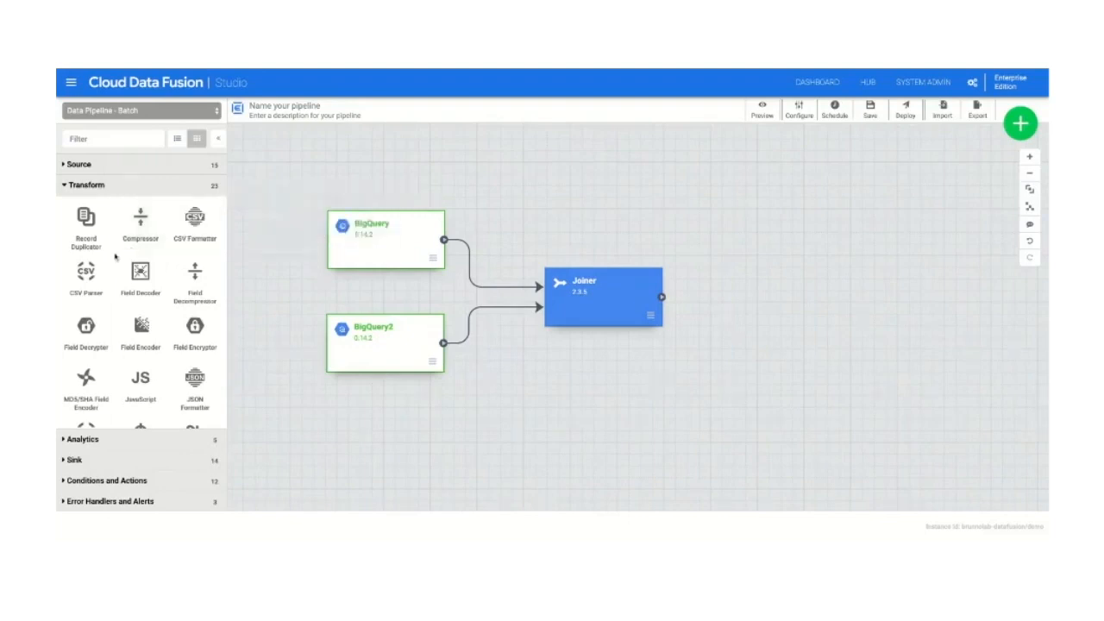
scroll(134, 328, "down", 1)
scroll(134, 328, "down", 6)
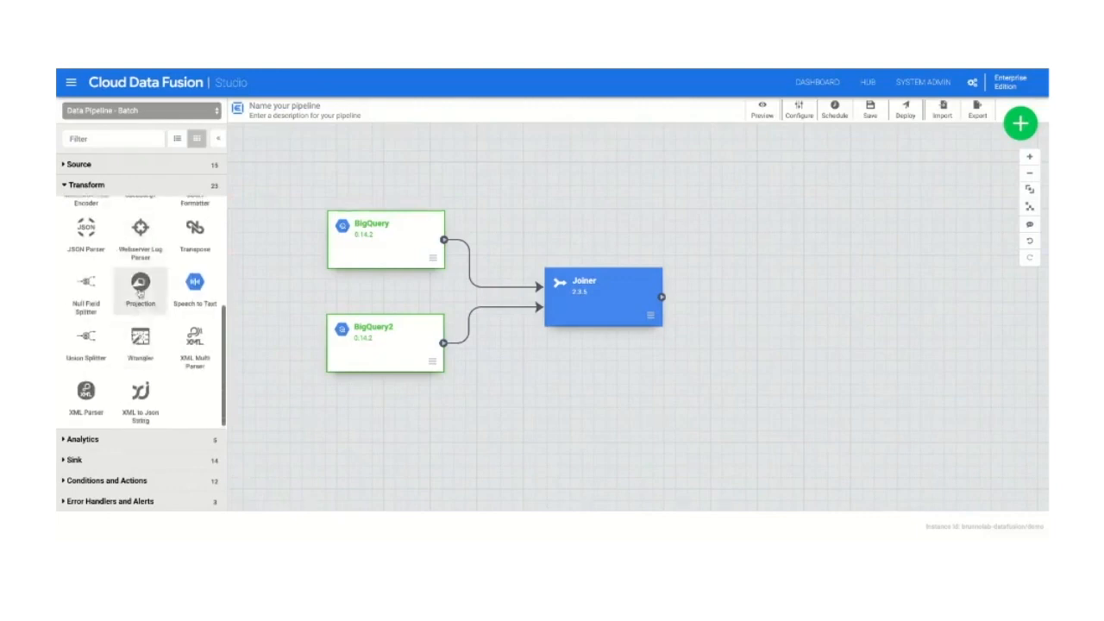
left_click(141, 346)
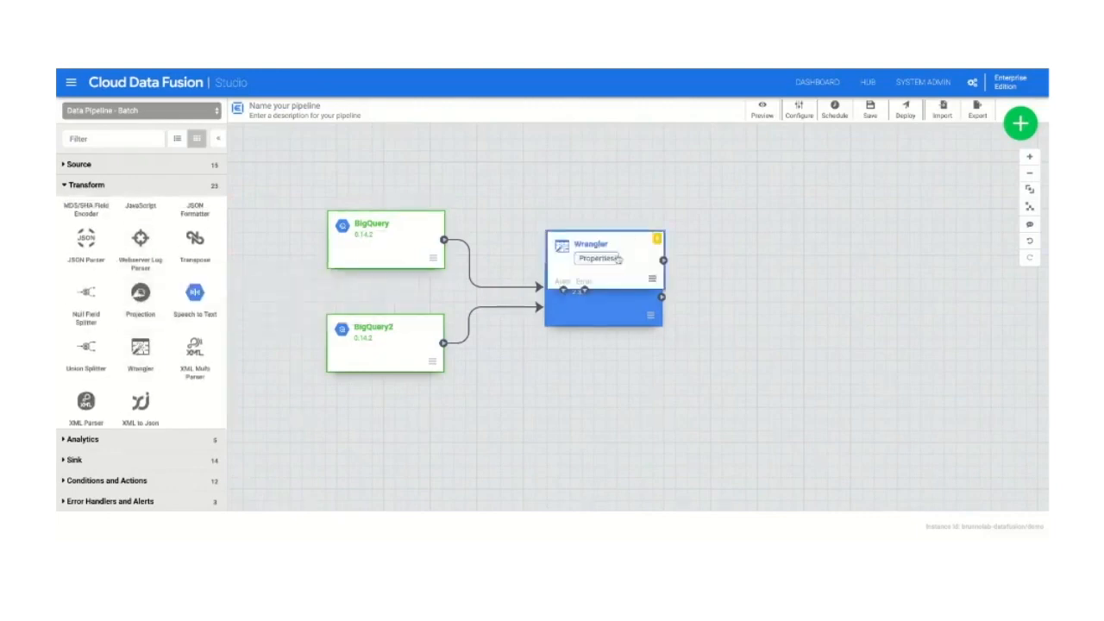
left_click_drag(621, 251, 787, 280)
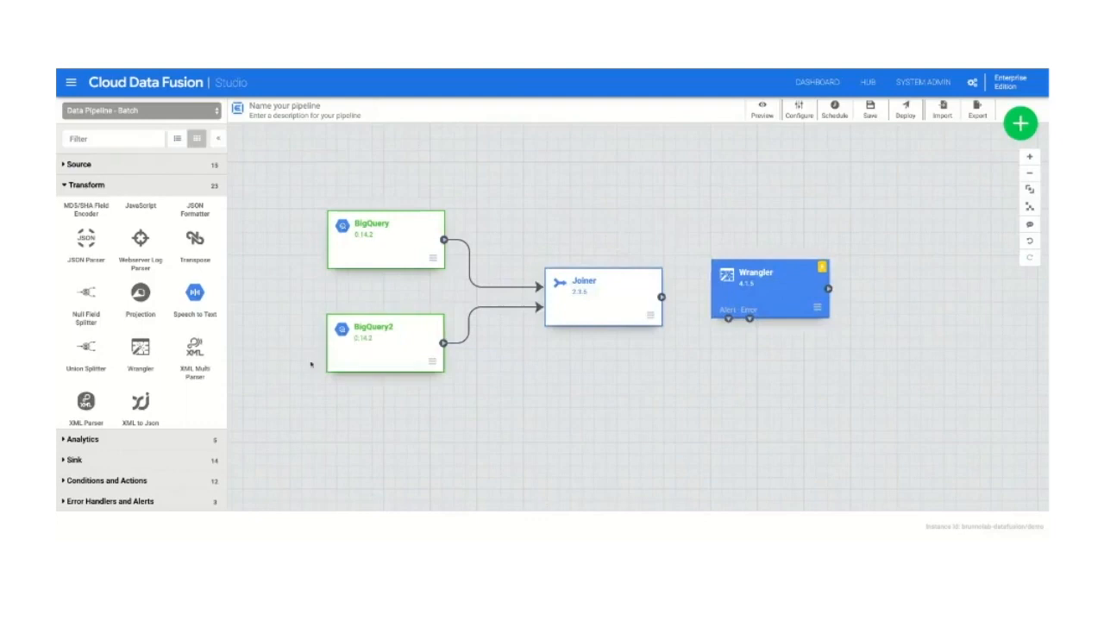
scroll(194, 259, "up", 2)
scroll(133, 248, "up", 2)
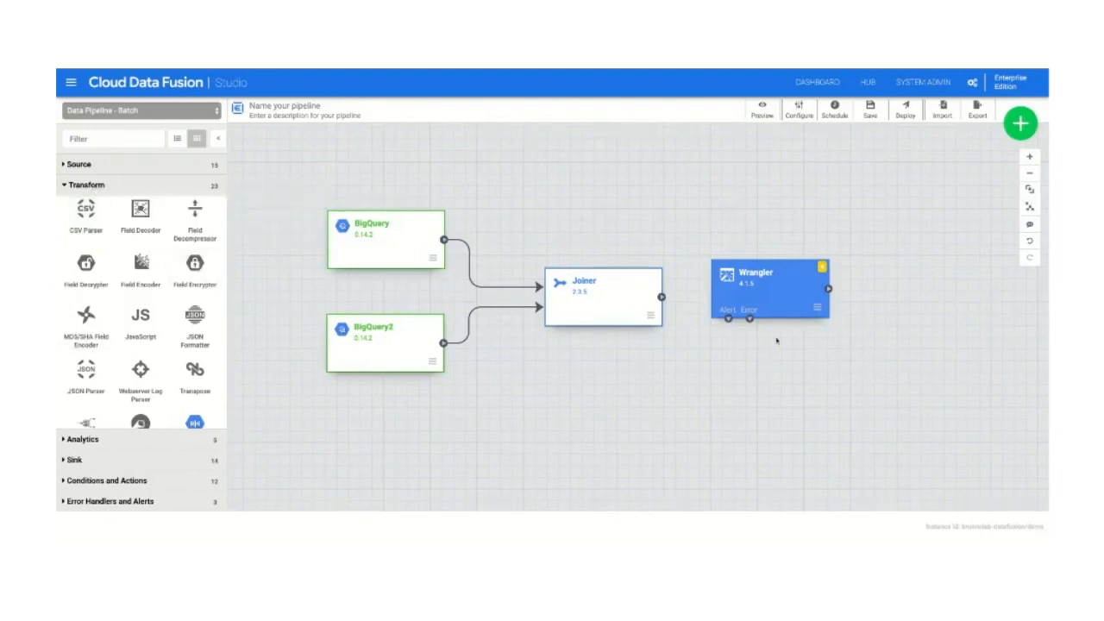
left_click_drag(785, 298, 779, 313)
left_click_drag(661, 298, 702, 298)
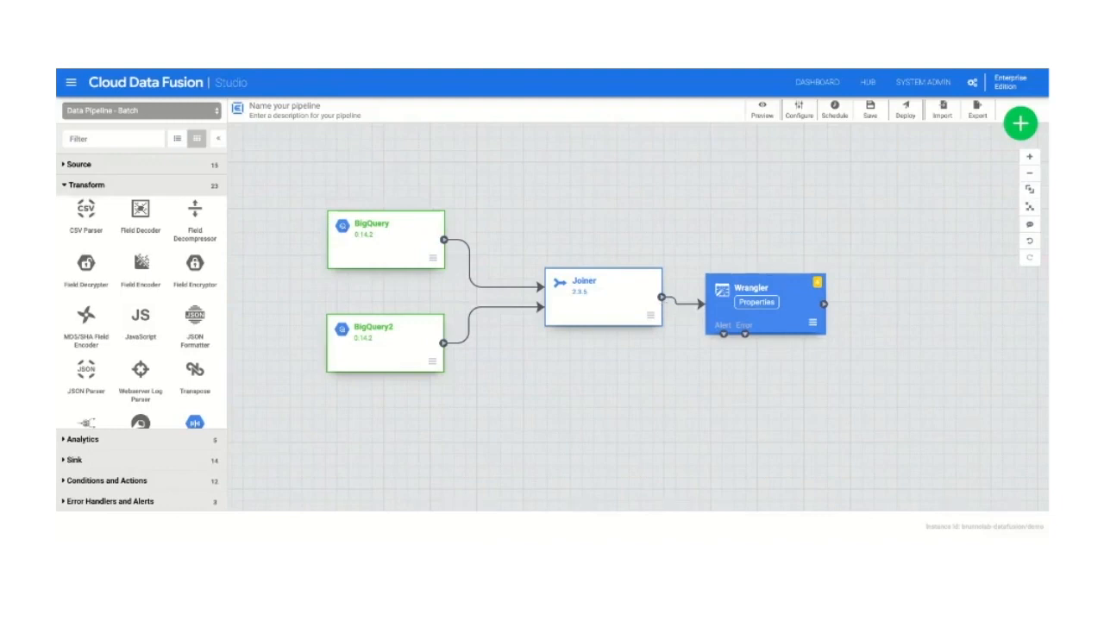
Step: Start wrangling from the Wrangler's properties and load the citibike_trips table from the demo dataset of the BigQuery Default connection
left_click(759, 302)
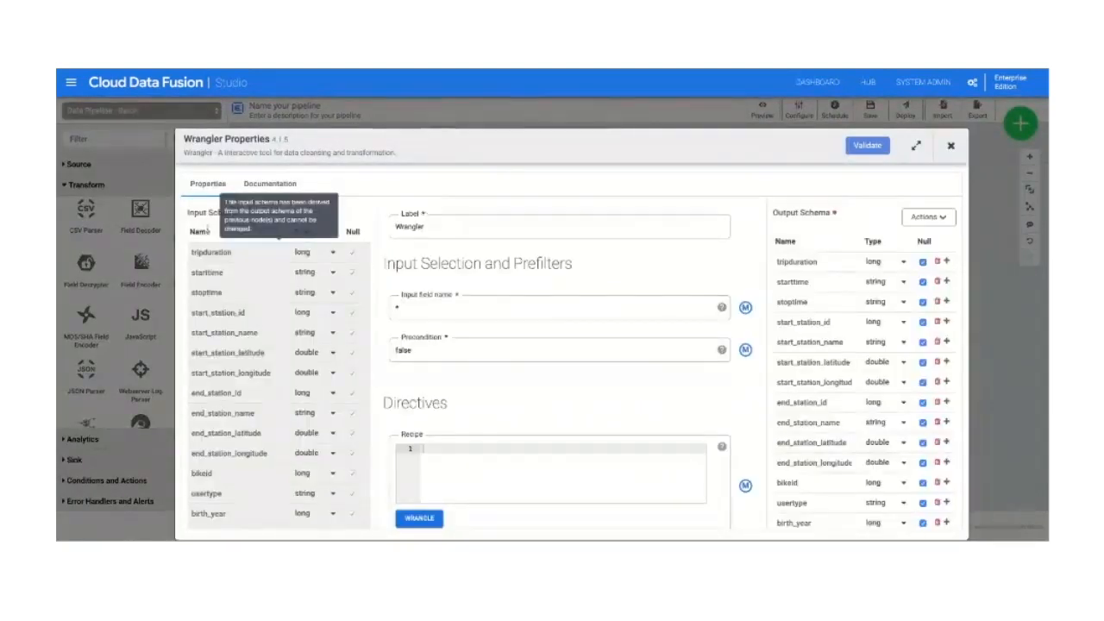
scroll(221, 349, "down", 3)
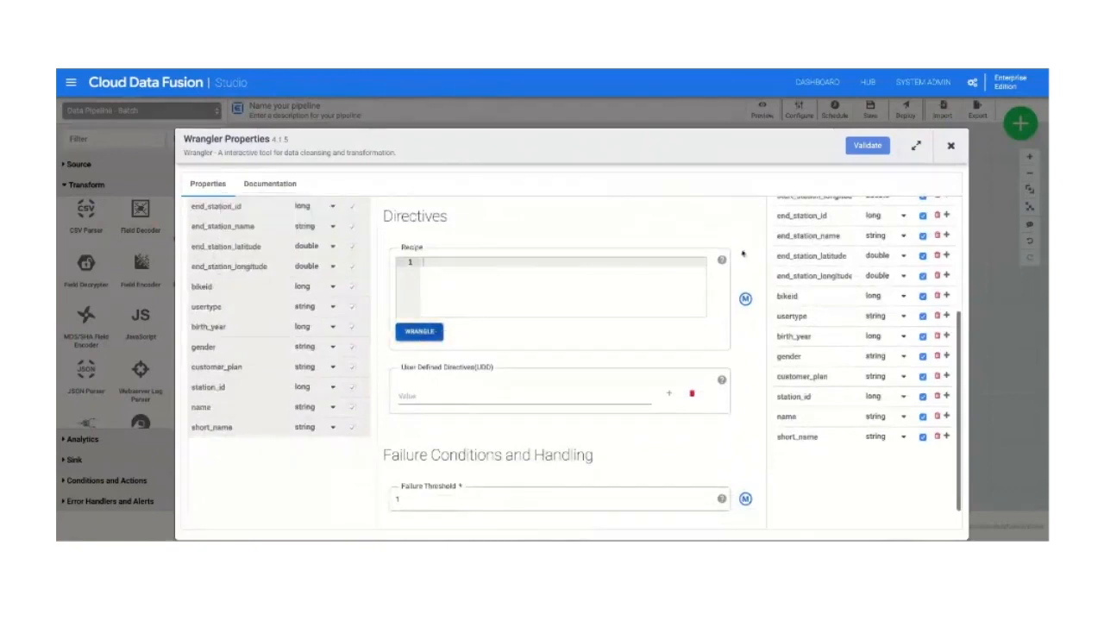
left_click(437, 335)
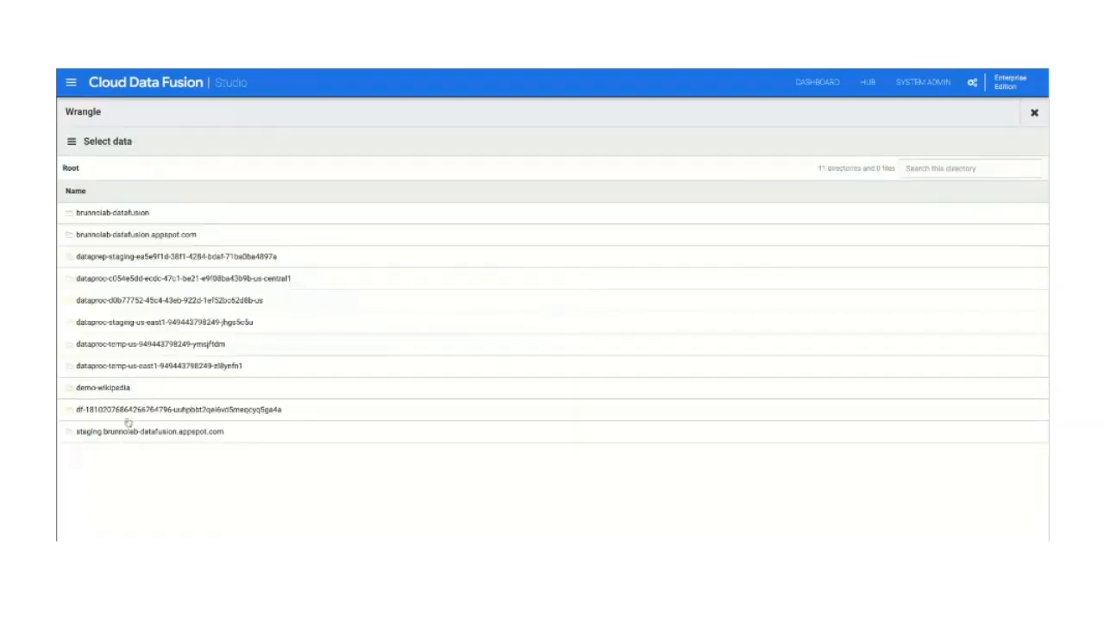
left_click(133, 214)
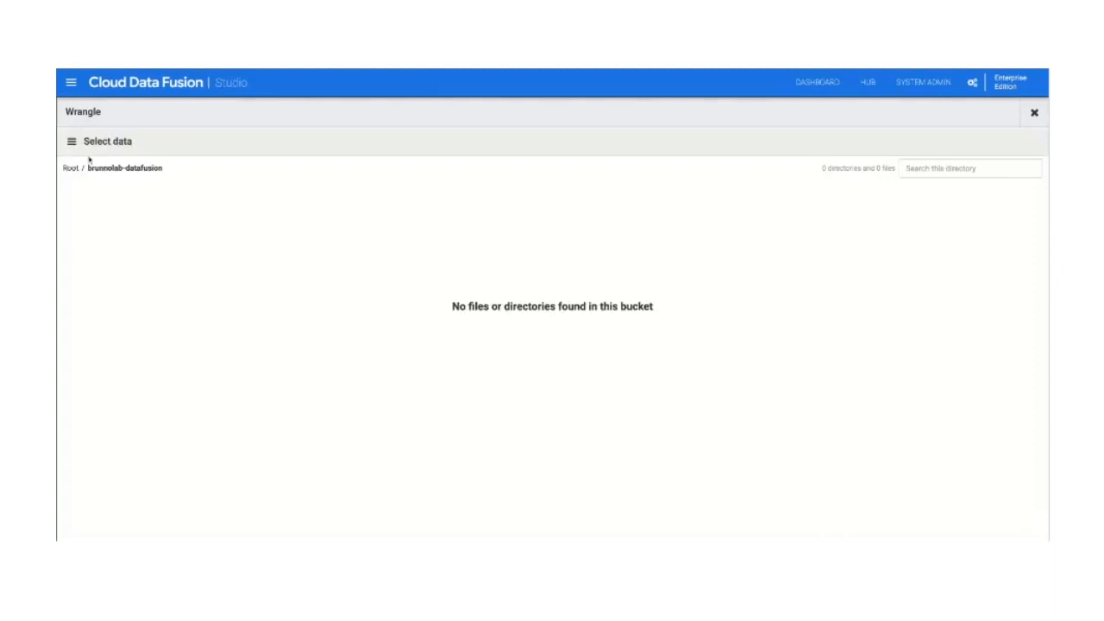
left_click(71, 141)
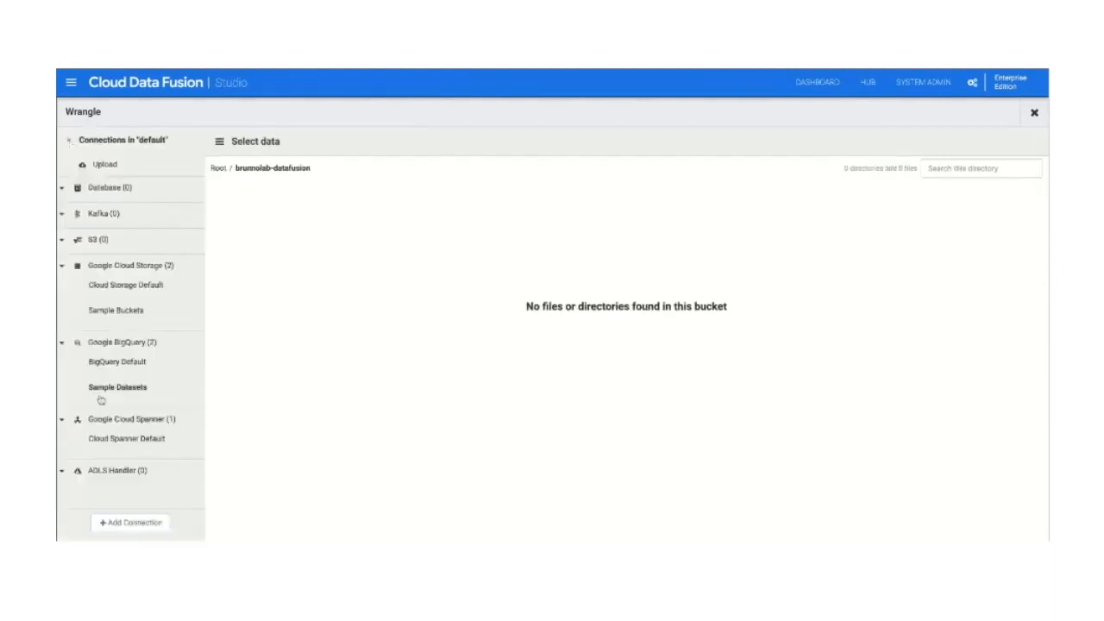
left_click(114, 369)
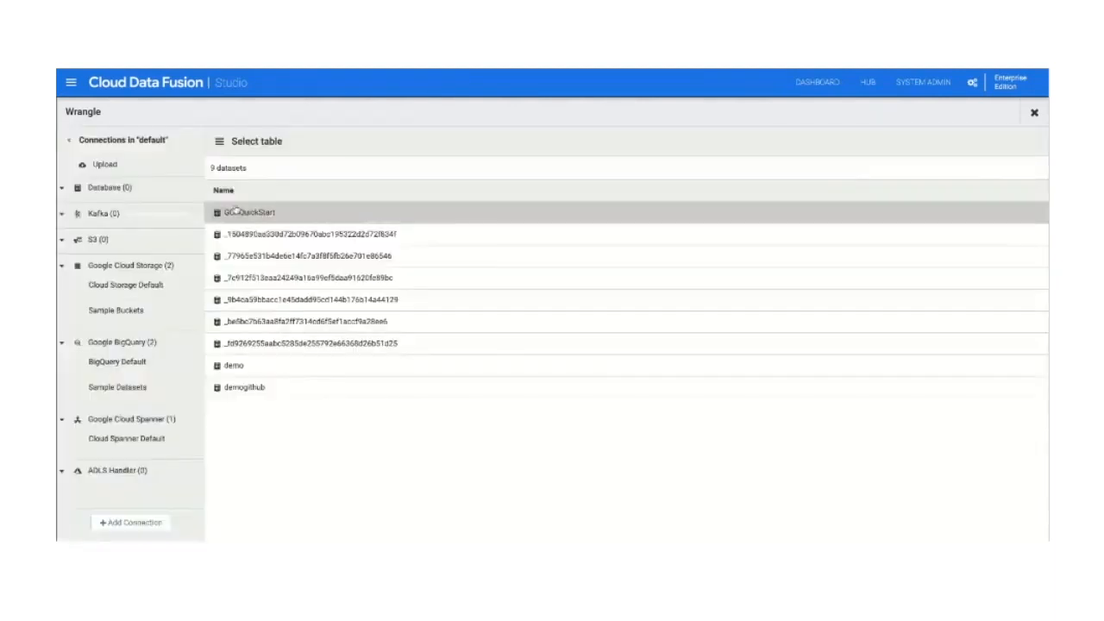
left_click(269, 368)
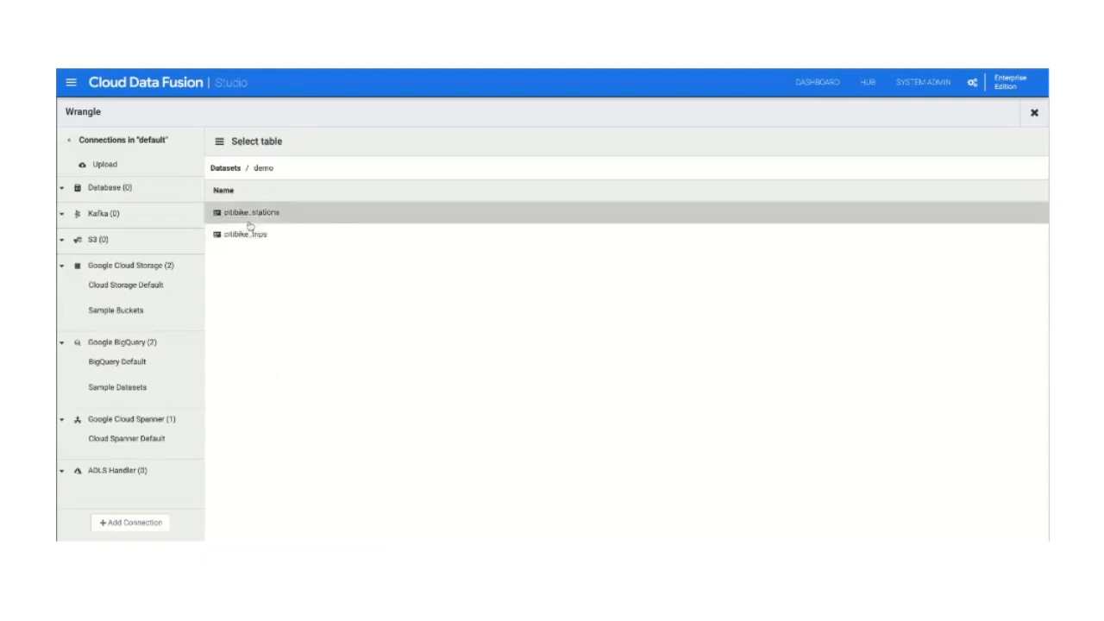
left_click(258, 241)
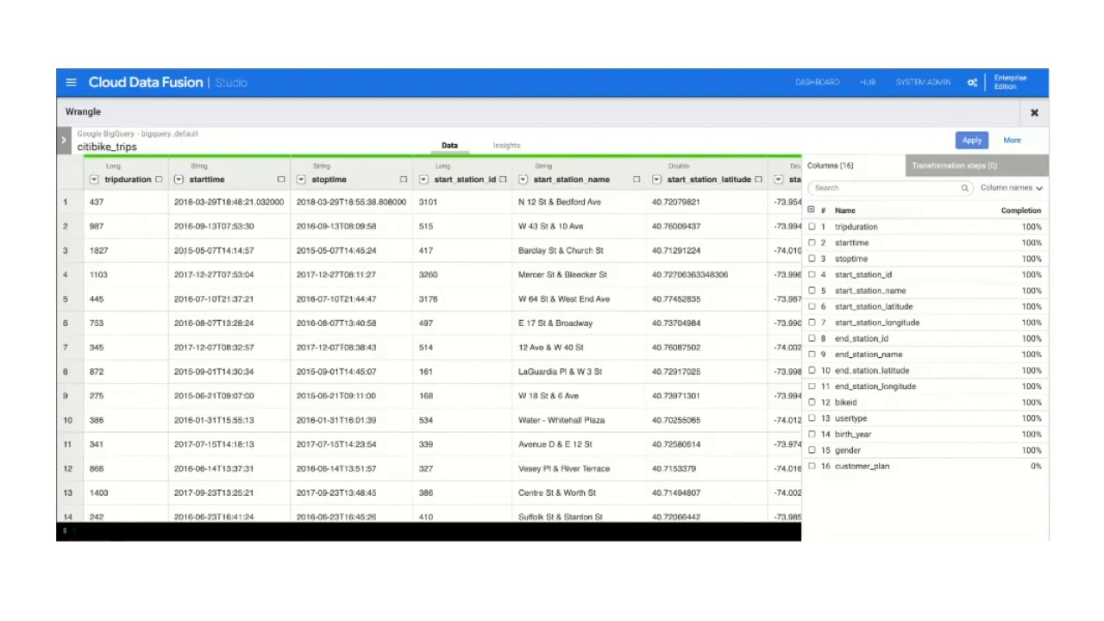
Step: Examine the insights charts for citibike_trips, including the record distribution by birth_year
left_click(507, 145)
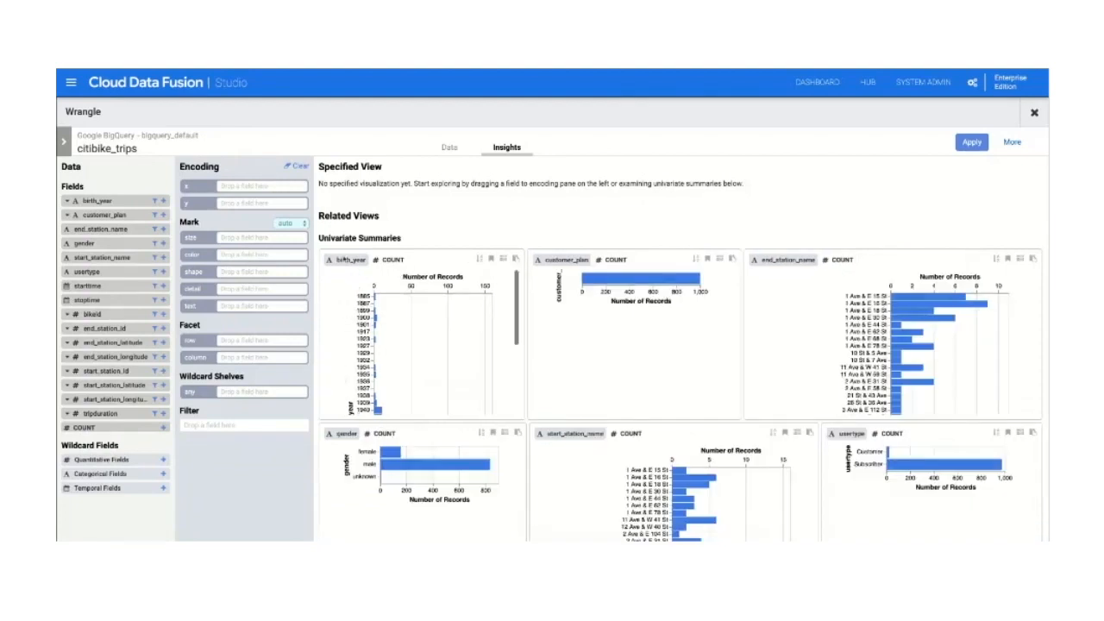
mouse_move(352, 264)
mouse_move(379, 417)
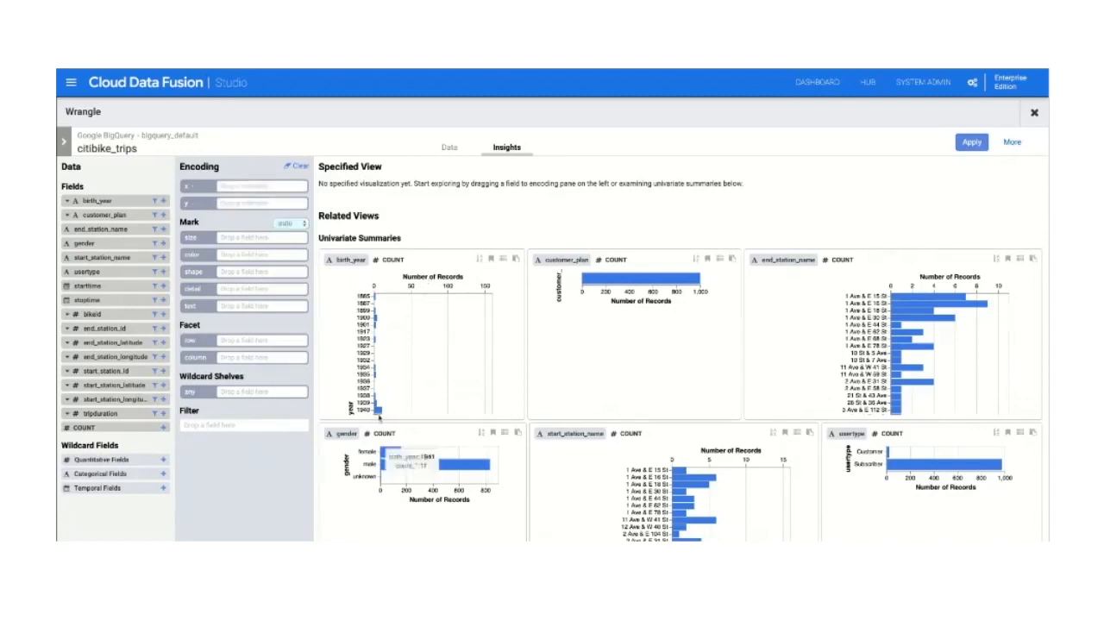
scroll(414, 354, "down", 5)
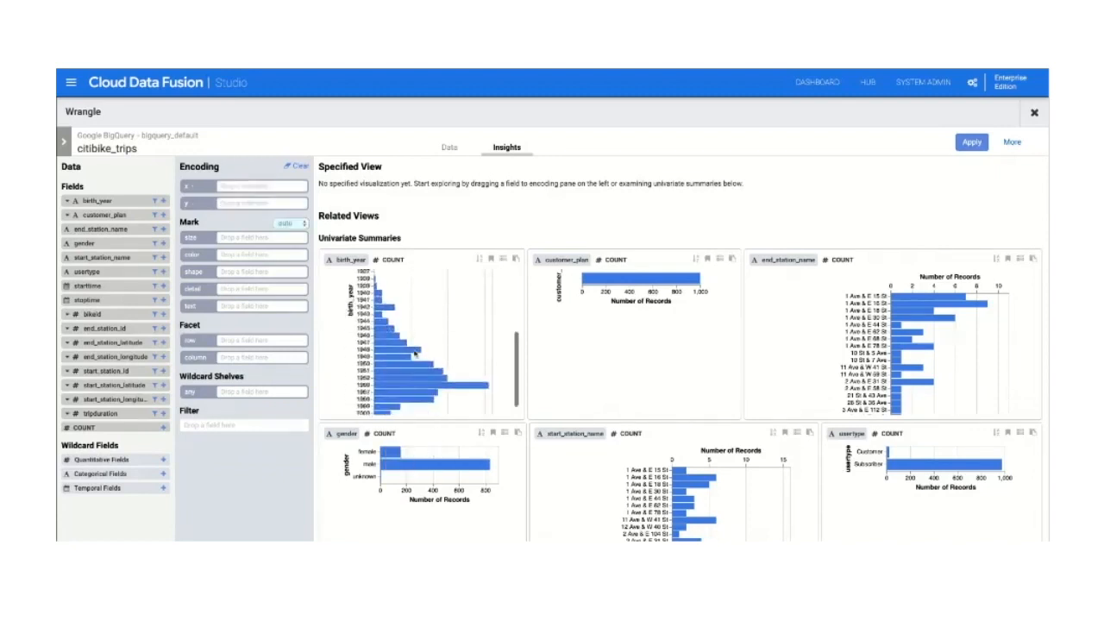
mouse_move(402, 395)
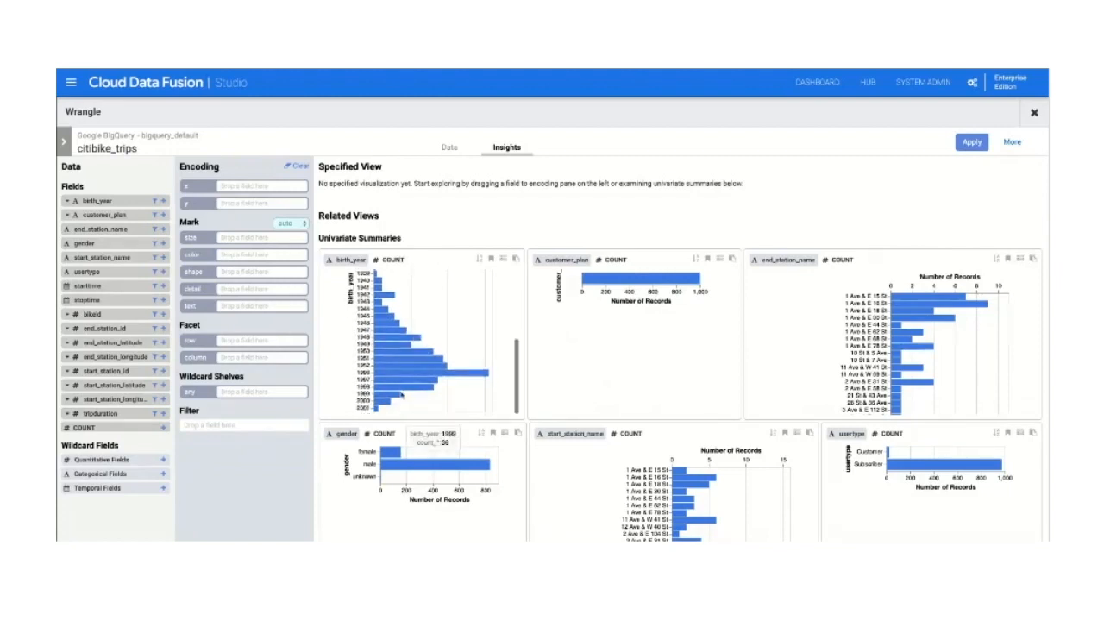
Step: Divide tripduration by 60 into a new column named tripduration_minutes and show the list of transformation steps
left_click(449, 147)
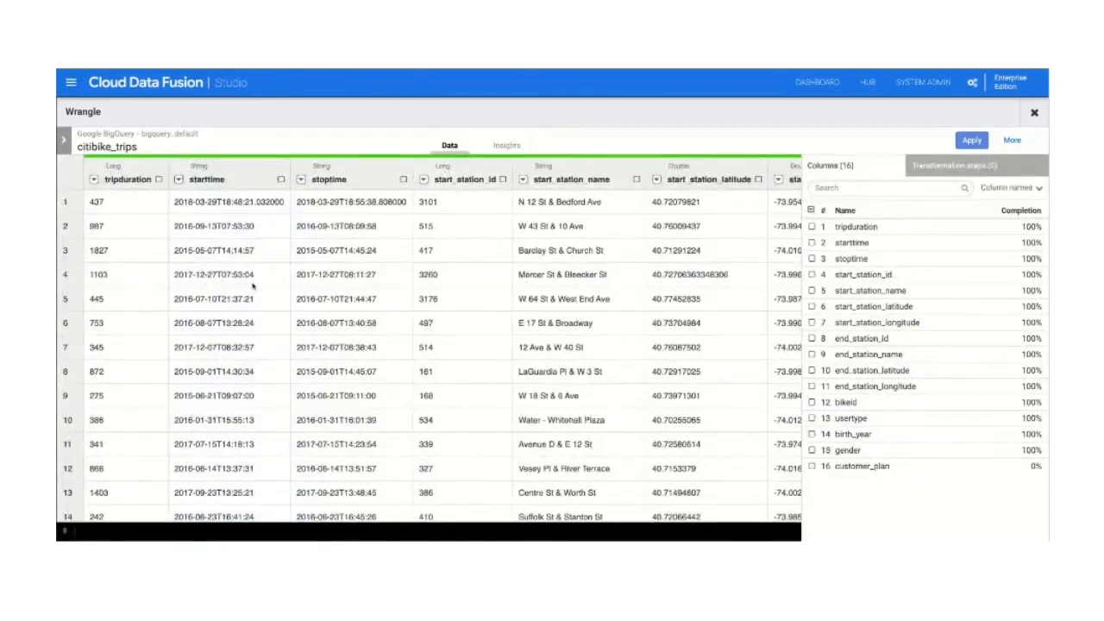
left_click(94, 179)
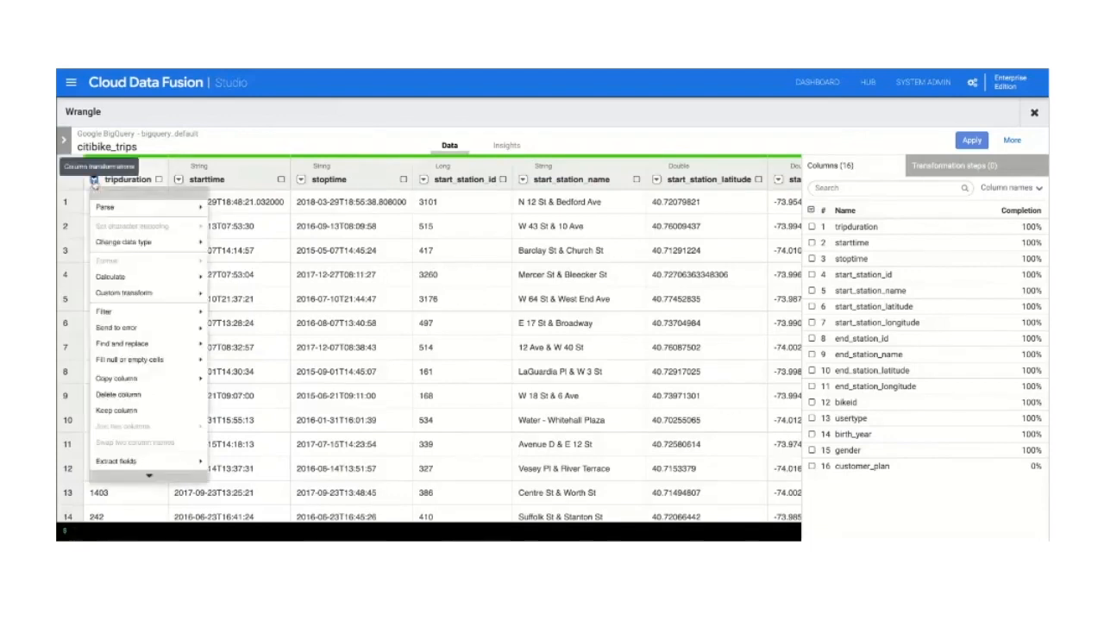
left_click(162, 277)
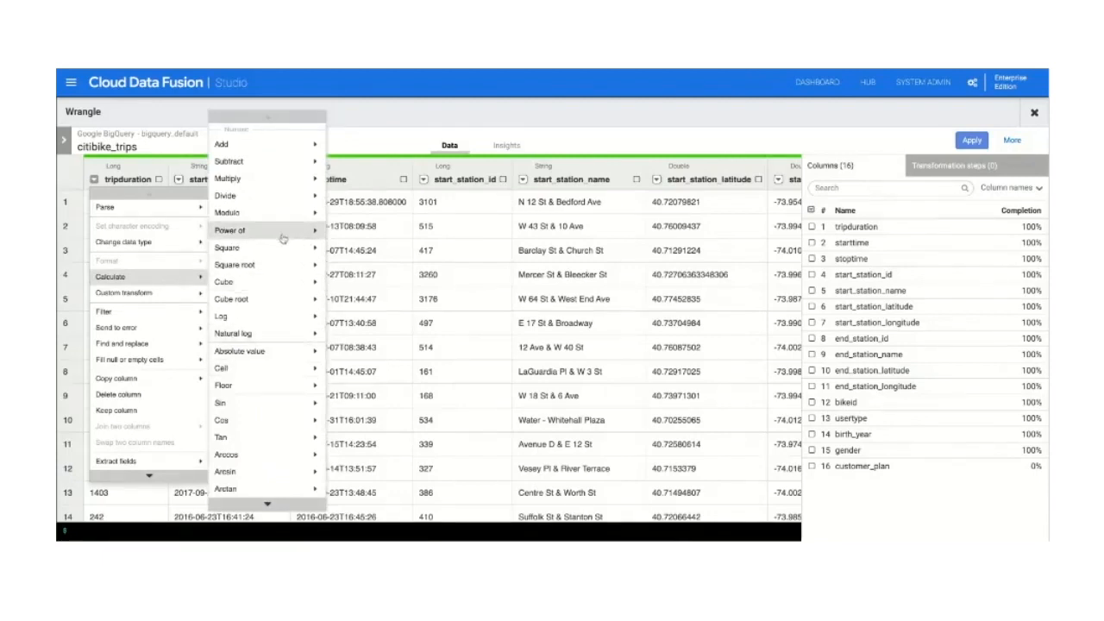
left_click(227, 196)
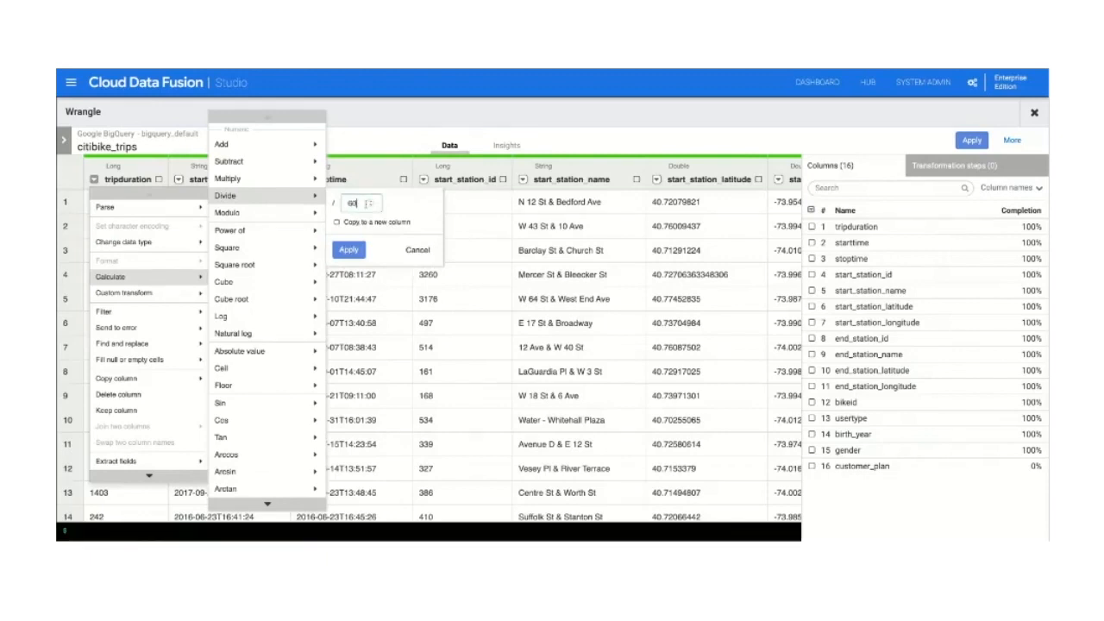
left_click(346, 225)
double_click(352, 258)
left_click(424, 253)
key("shift+Left")
key("shift+Left")
key("shift+Left")
key("shift+Left")
key("shift+Left")
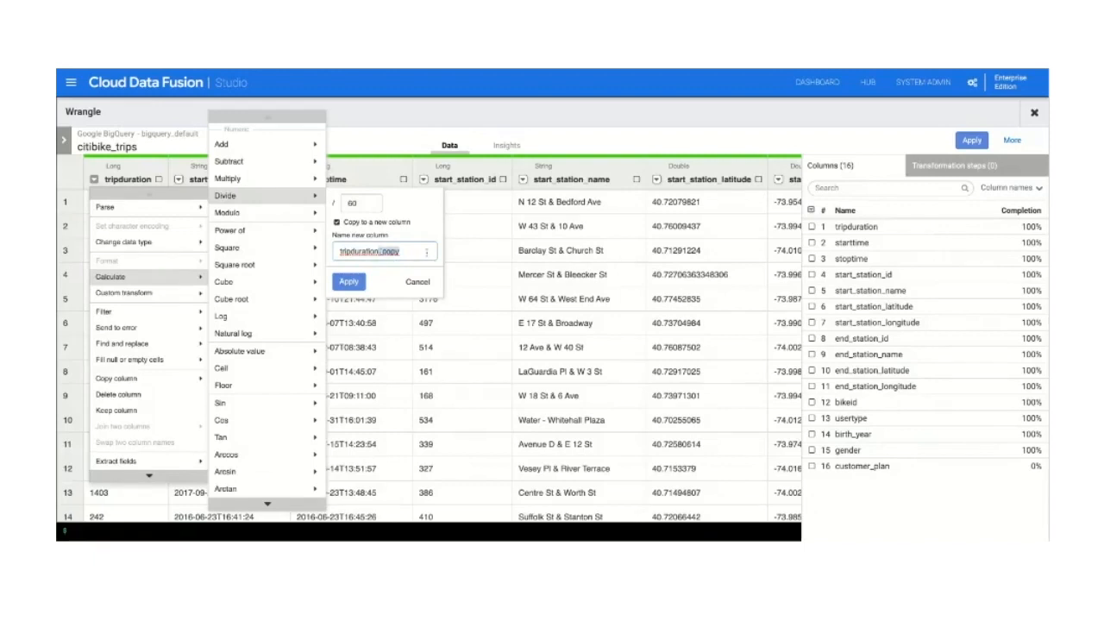
type("_")
left_click(357, 288)
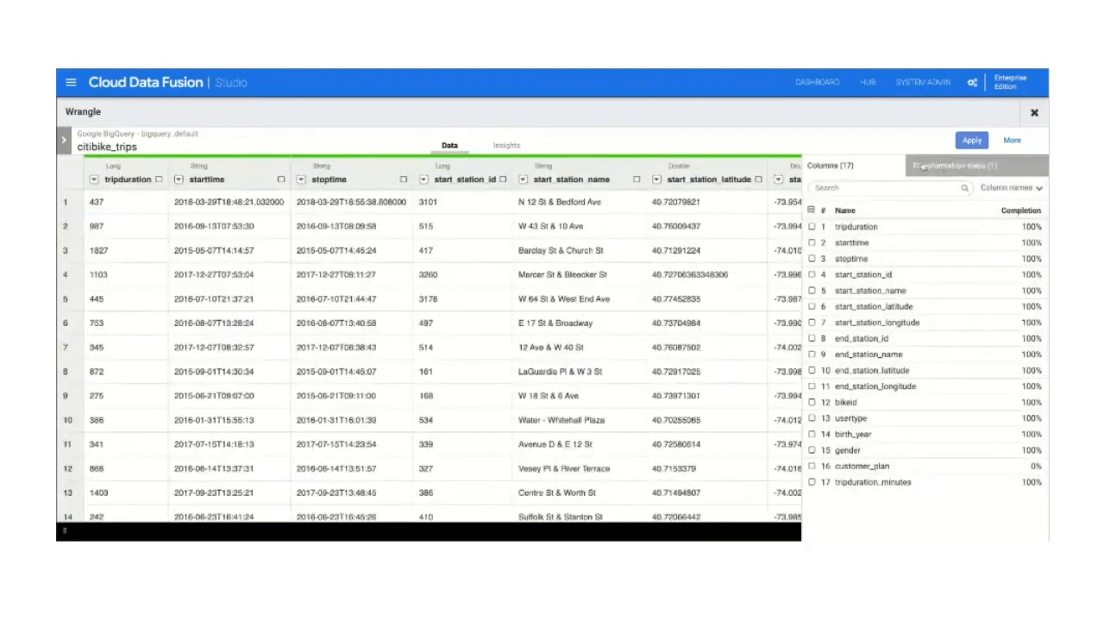
left_click(938, 167)
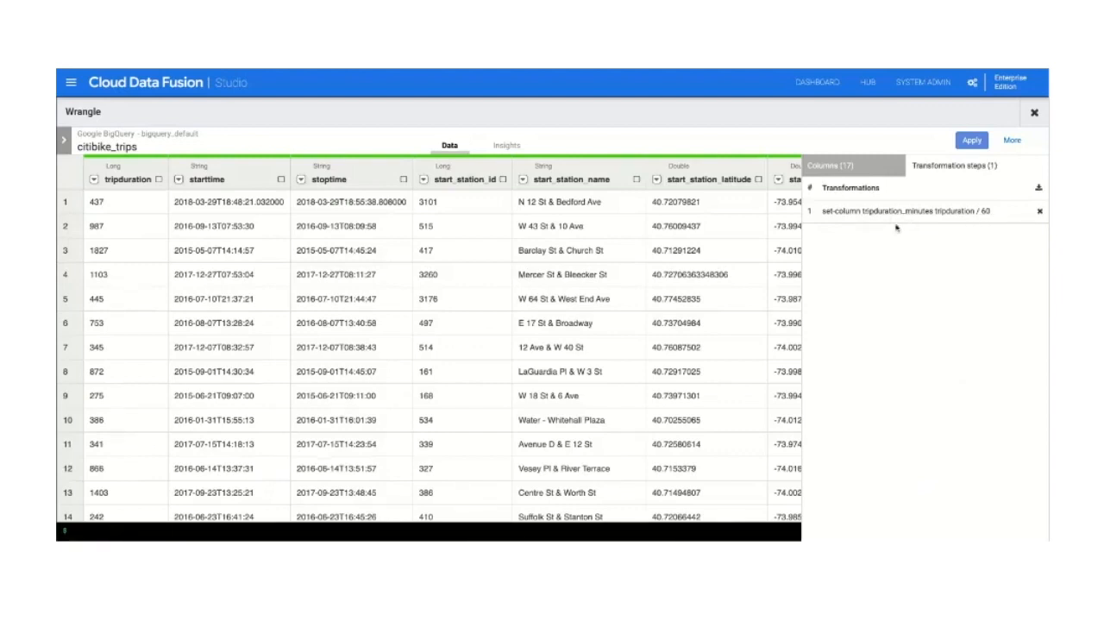
Step: Fill the null or empty cells of the customer_plan column with Basic
scroll(690, 260, "right", 15)
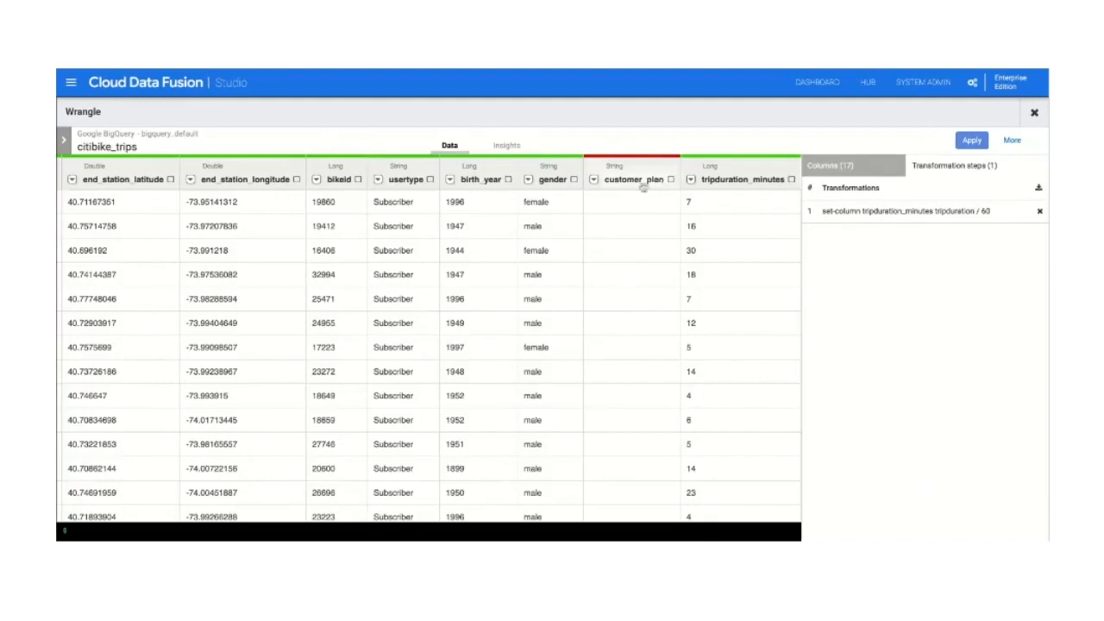
left_click(593, 181)
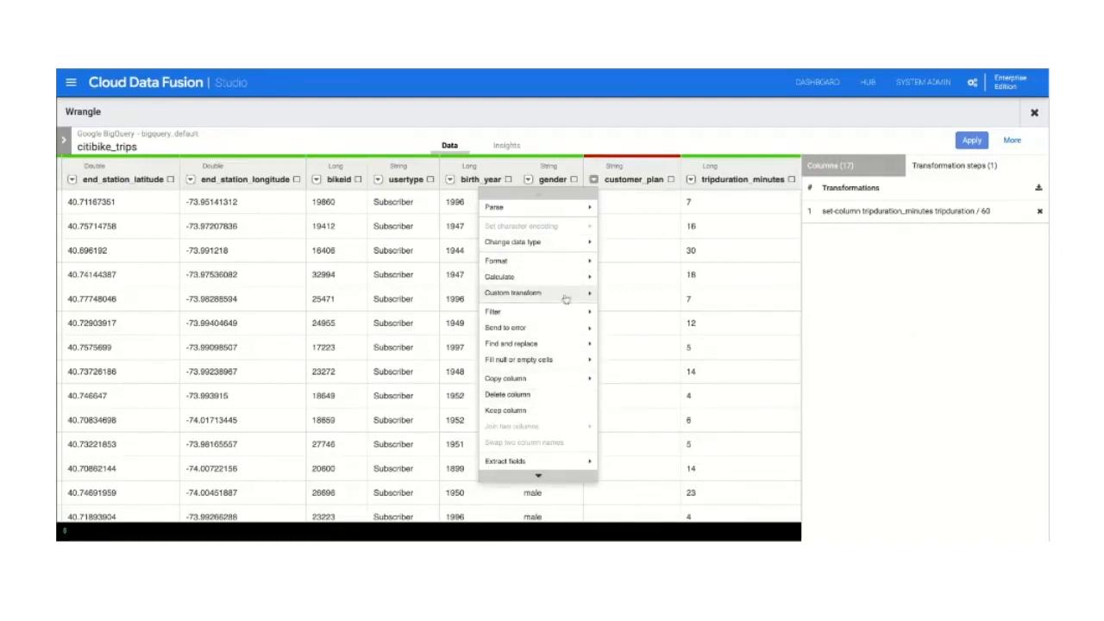
left_click(561, 360)
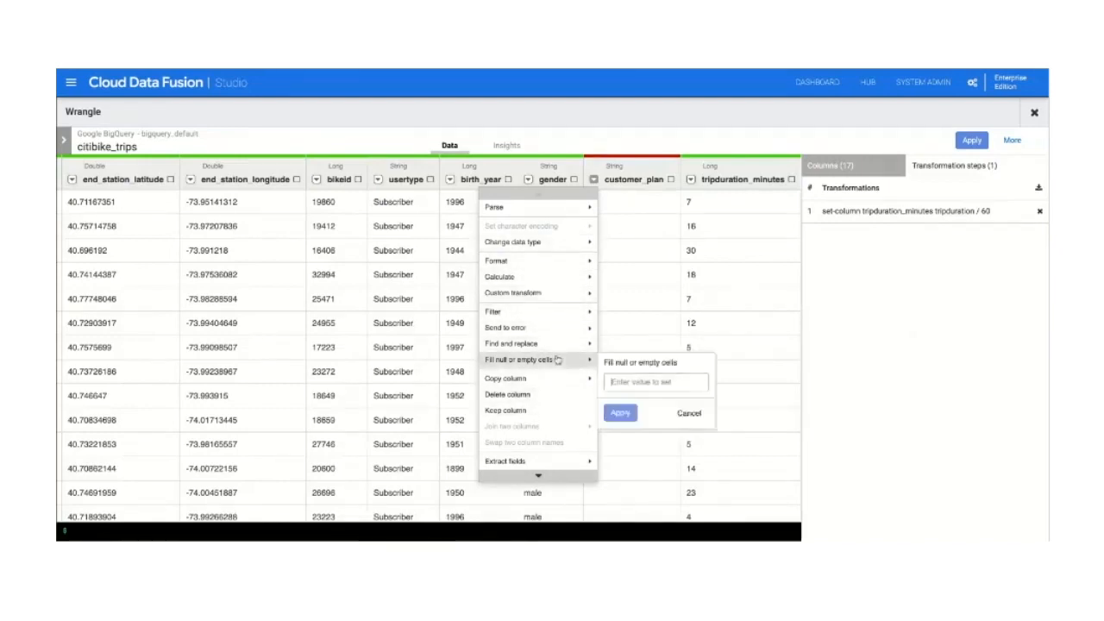
type("Basic")
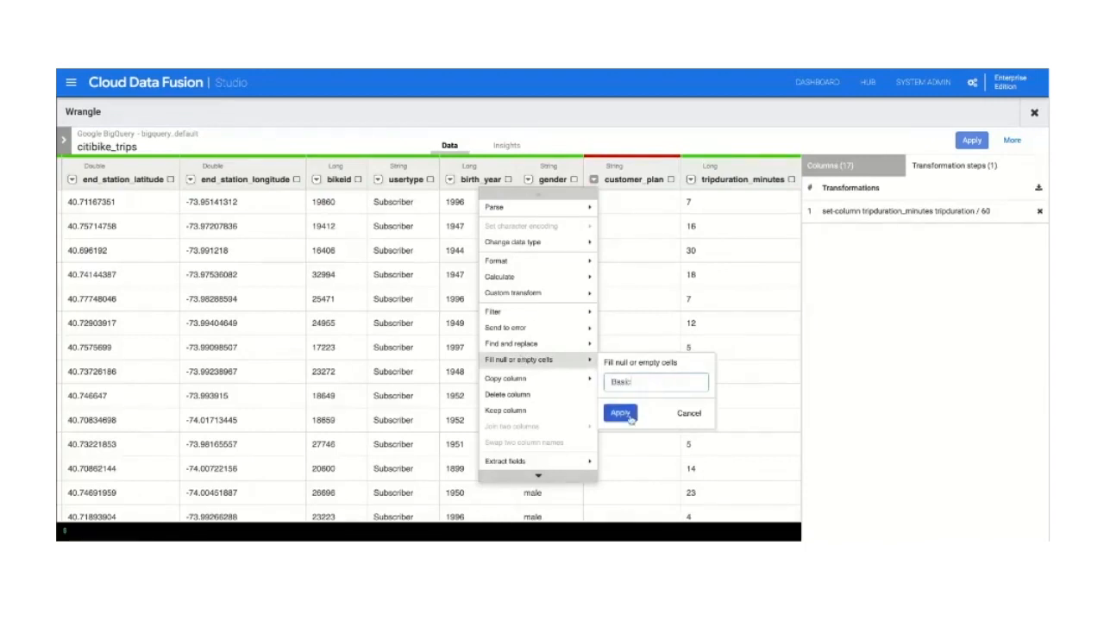
left_click(629, 417)
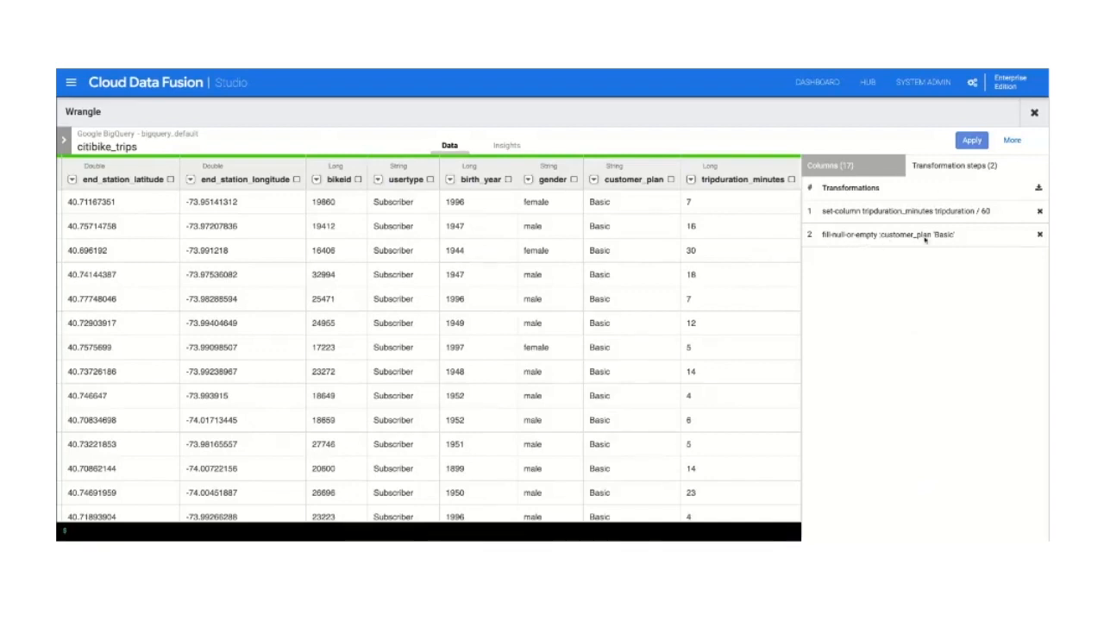
Step: Apply the wrangling steps to the Wrangler's recipe, review the directives and close its properties
left_click(972, 144)
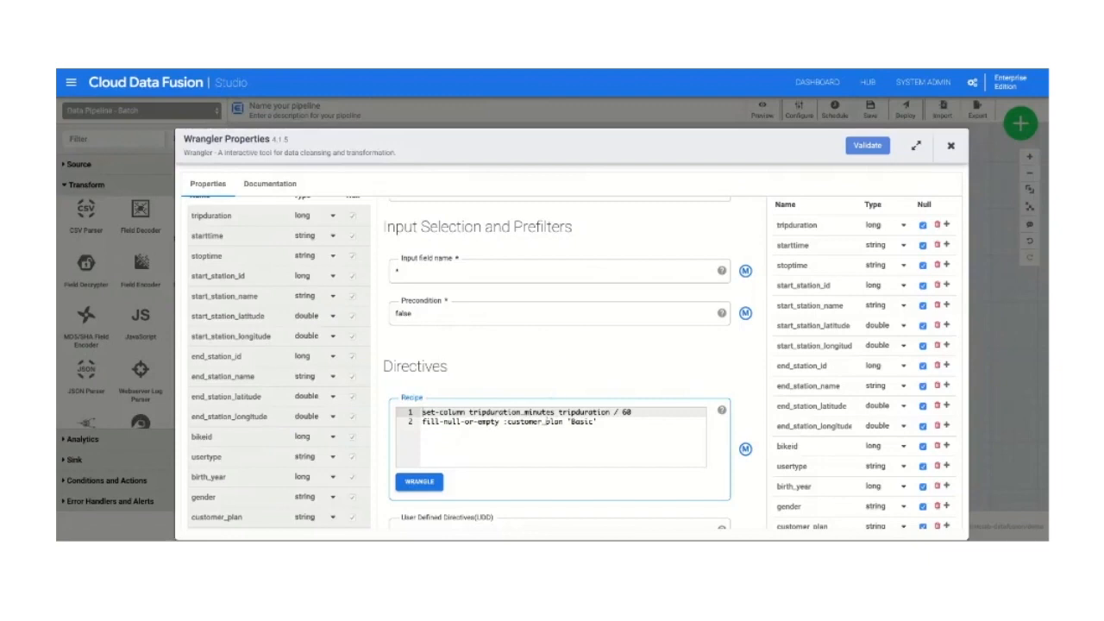
left_click_drag(420, 411, 463, 435)
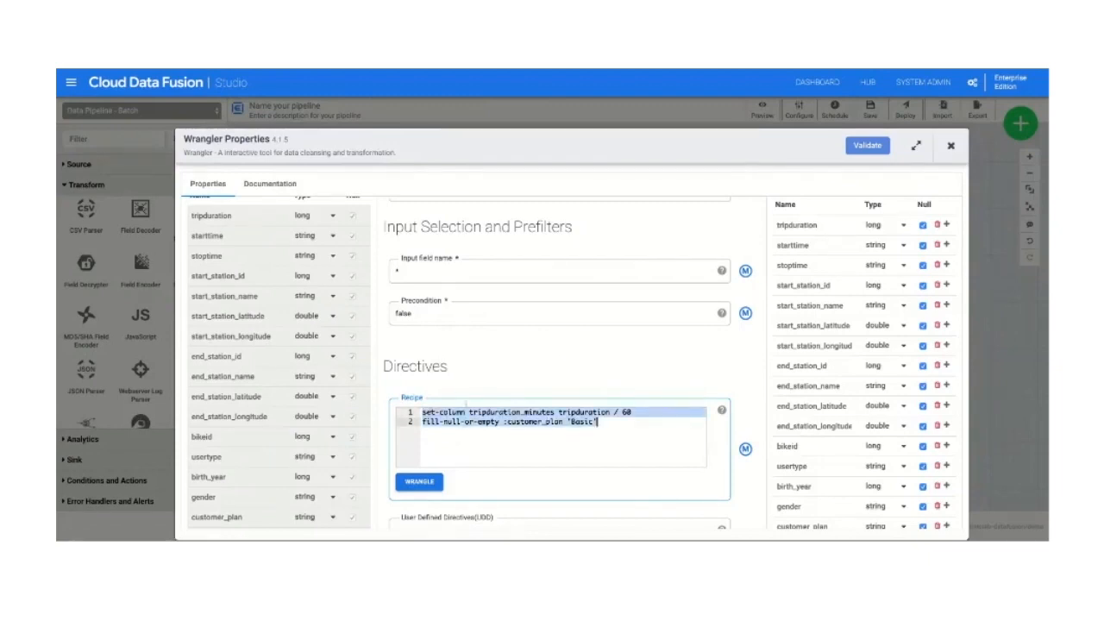
left_click(950, 148)
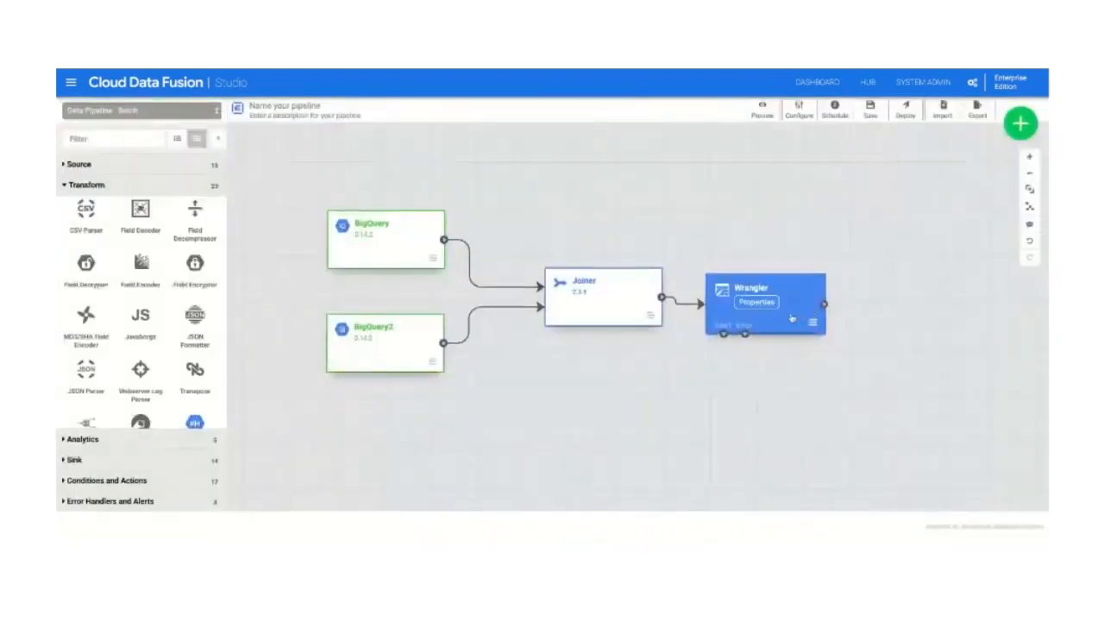
Step: Add a BigQuery sink beside the Wrangler and connect the Wrangler's output to it
left_click(91, 461)
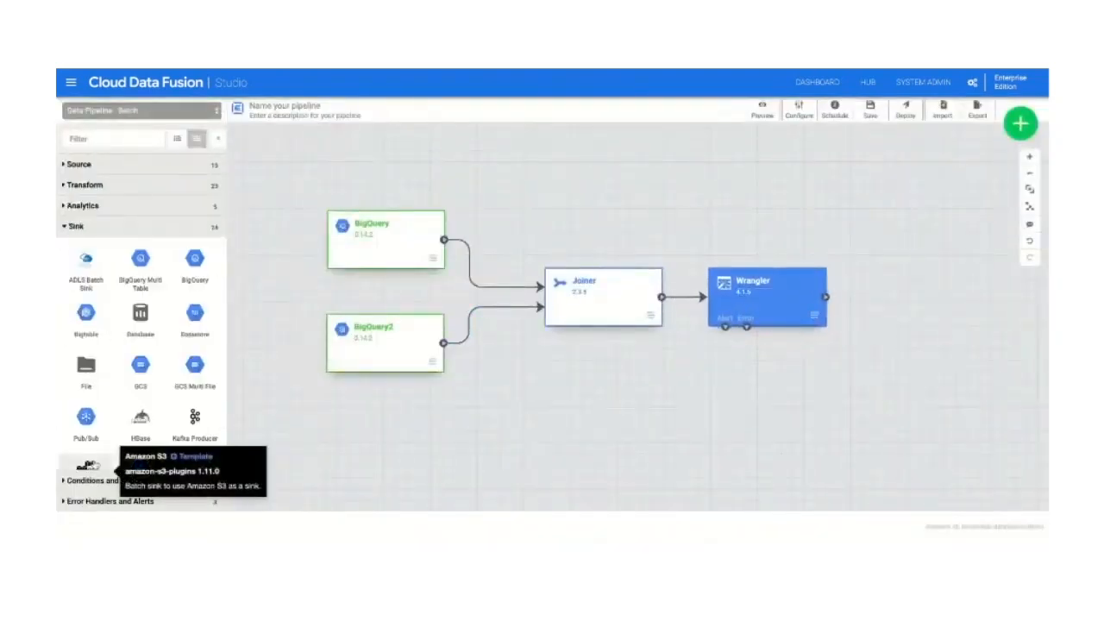
left_click(185, 272)
left_click_drag(835, 229, 995, 285)
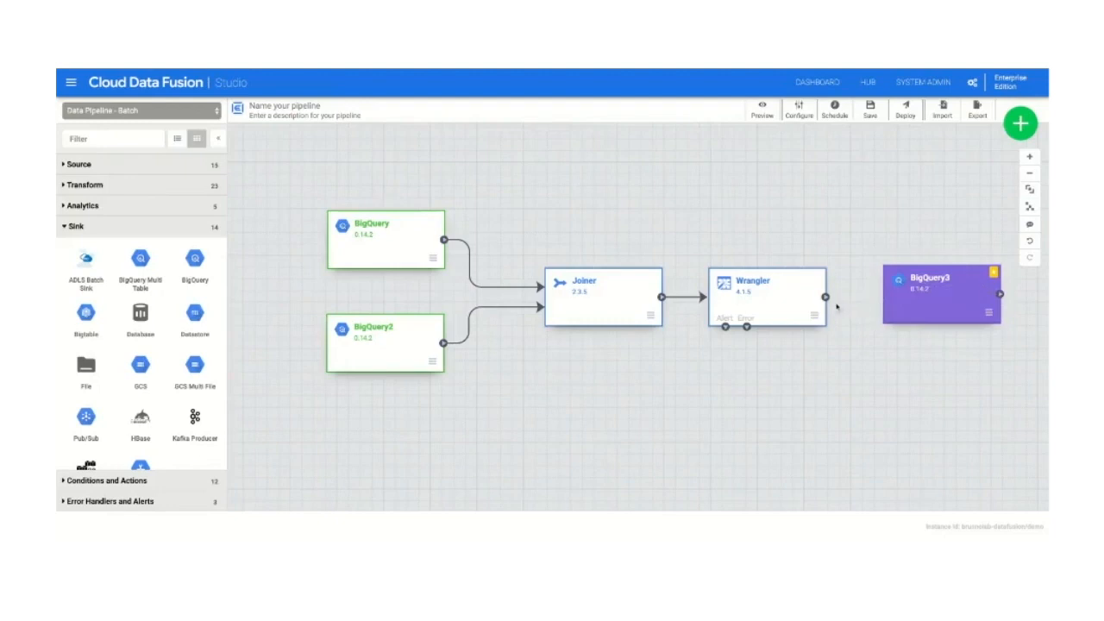
left_click_drag(827, 299, 927, 302)
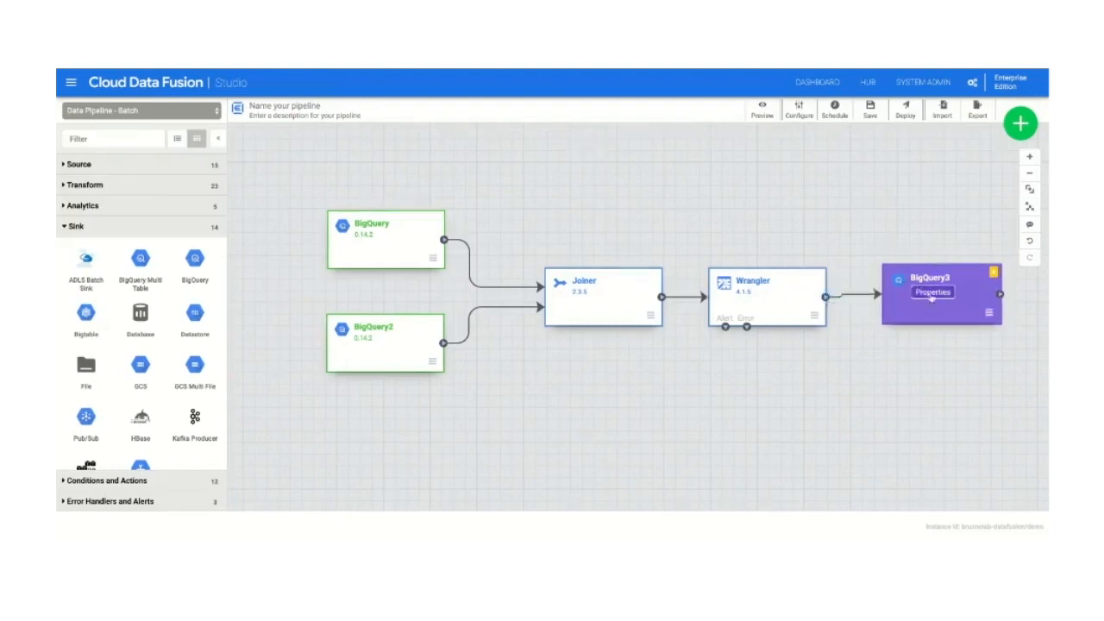
Step: Configure the BigQuery sink with reference name bqsink, dataset demo and table bqsinkdemo, validate it and close its properties
left_click(933, 292)
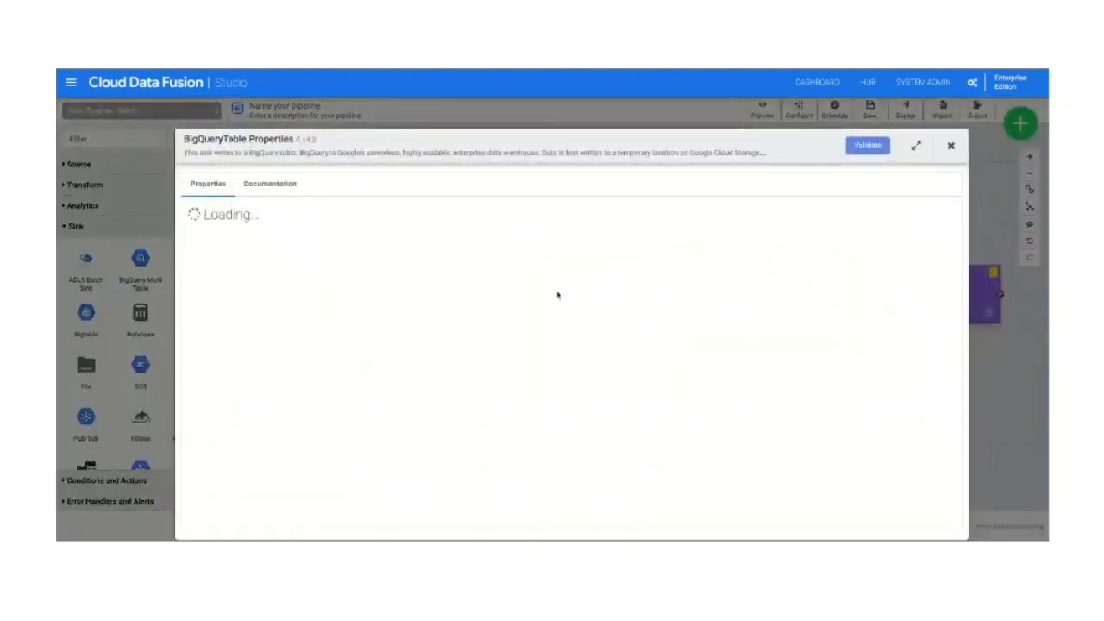
left_click(536, 315)
type("bqsink")
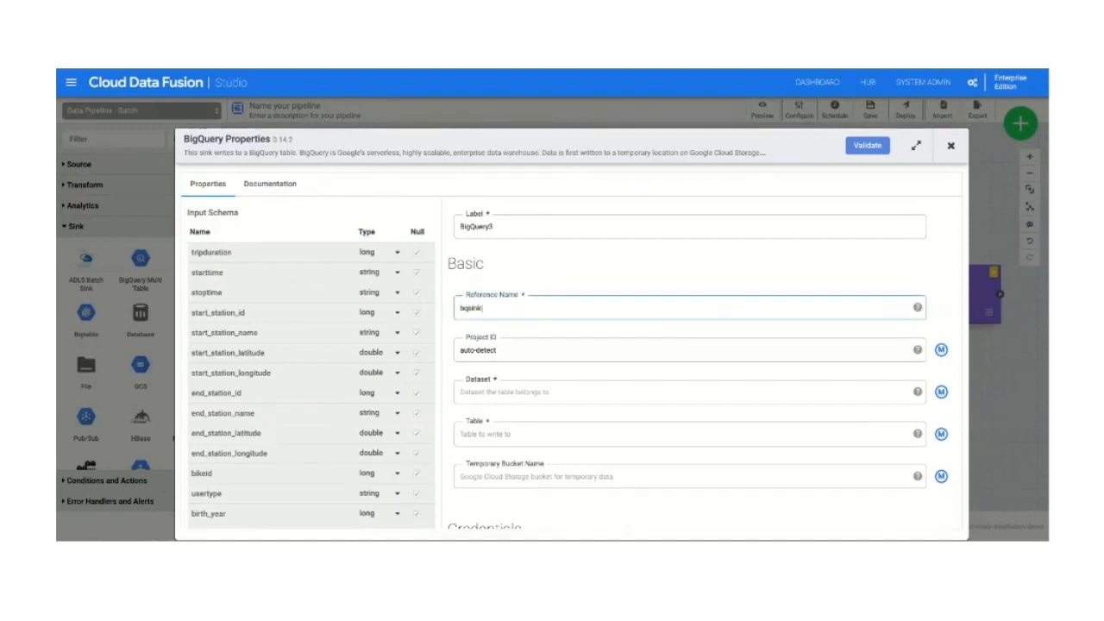
left_click(506, 393)
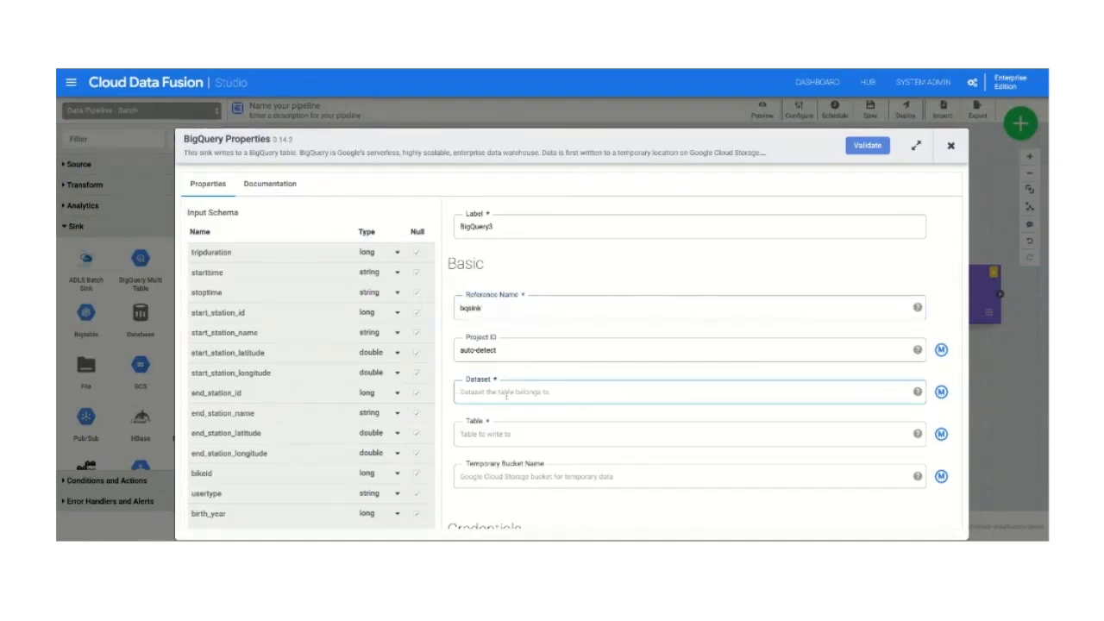
type("demo")
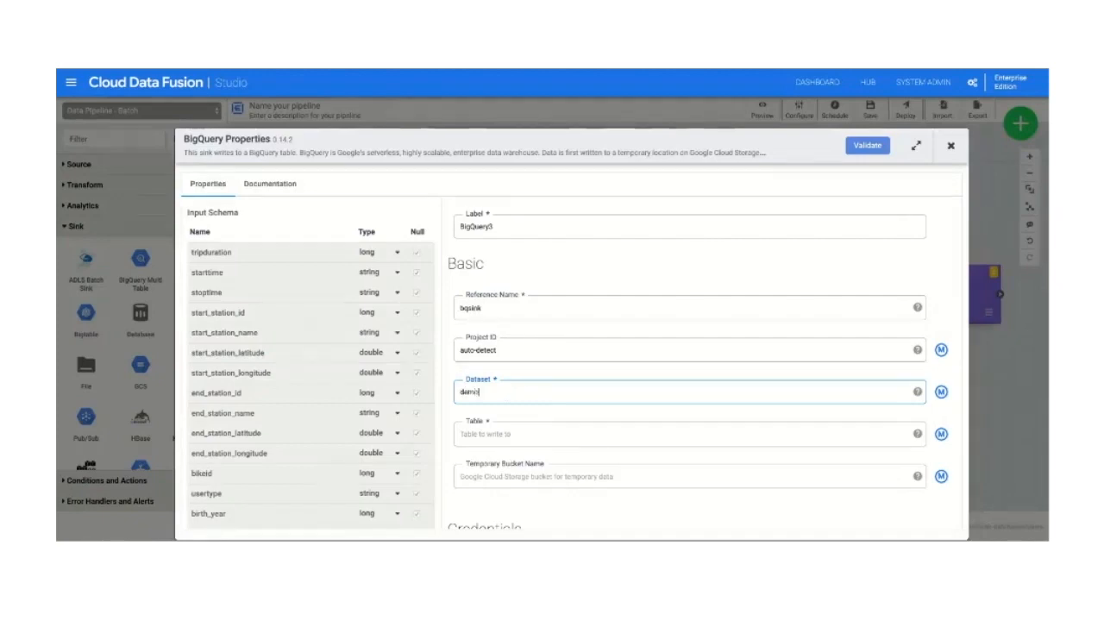
left_click(500, 435)
type("bqsinkdemo")
left_click(866, 152)
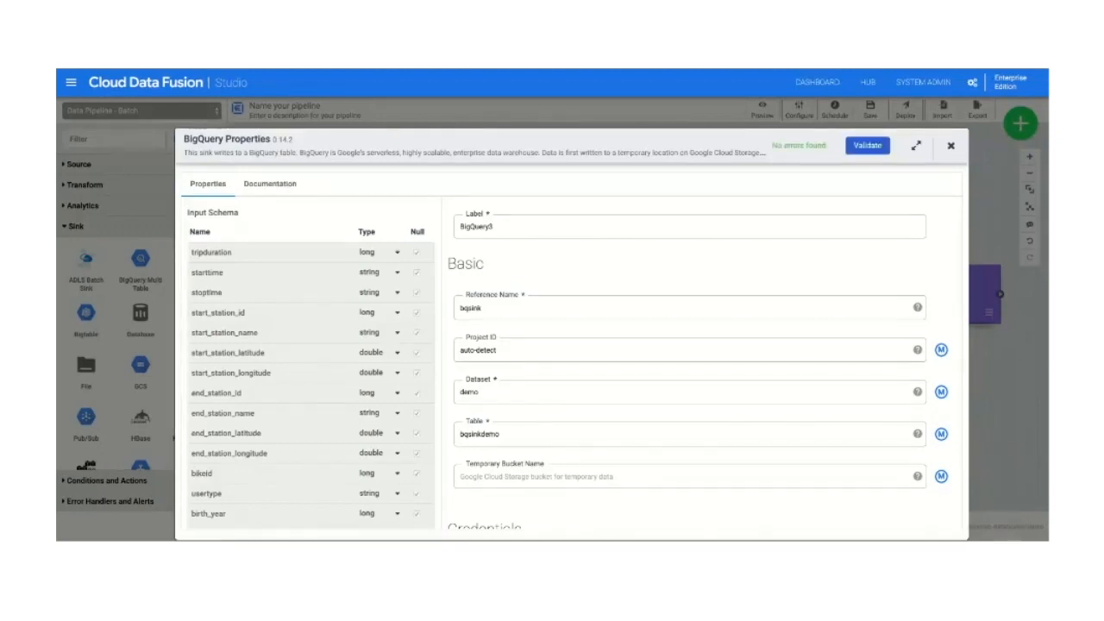
left_click(951, 146)
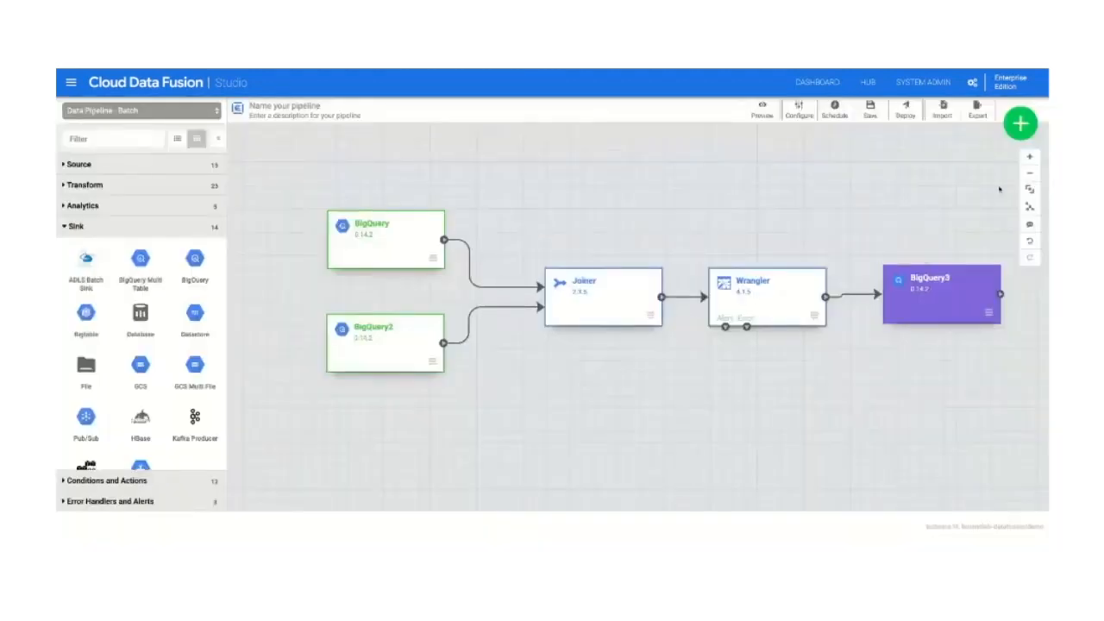
Step: Align the pipeline nodes automatically and fit them to the canvas
left_click(1030, 207)
left_click(1030, 190)
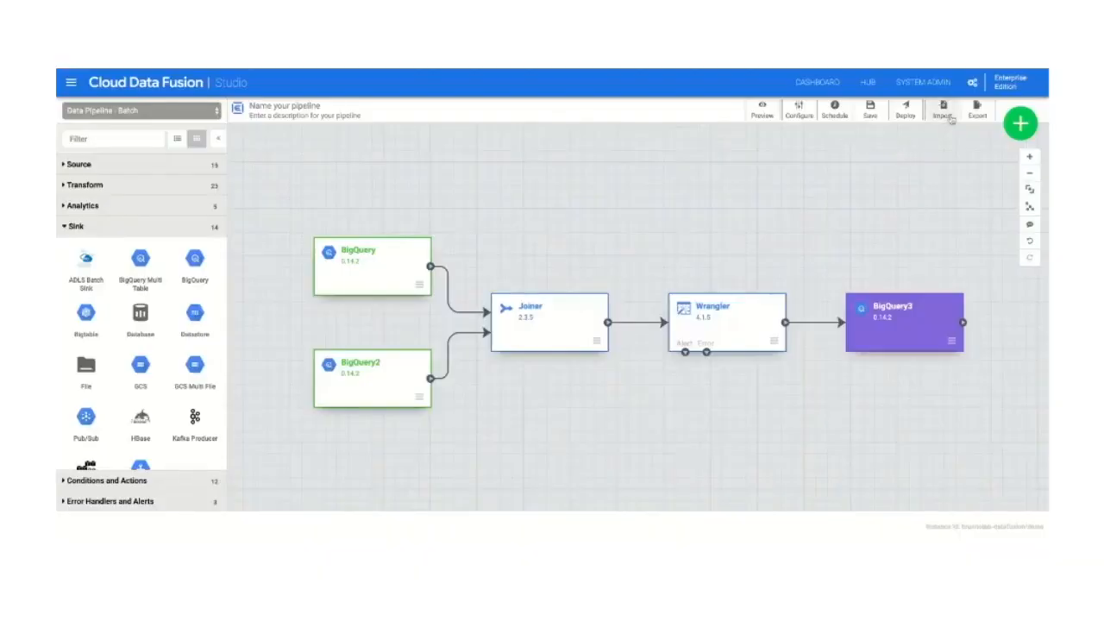
Step: Name the pipeline demo and save it
left_click(868, 114)
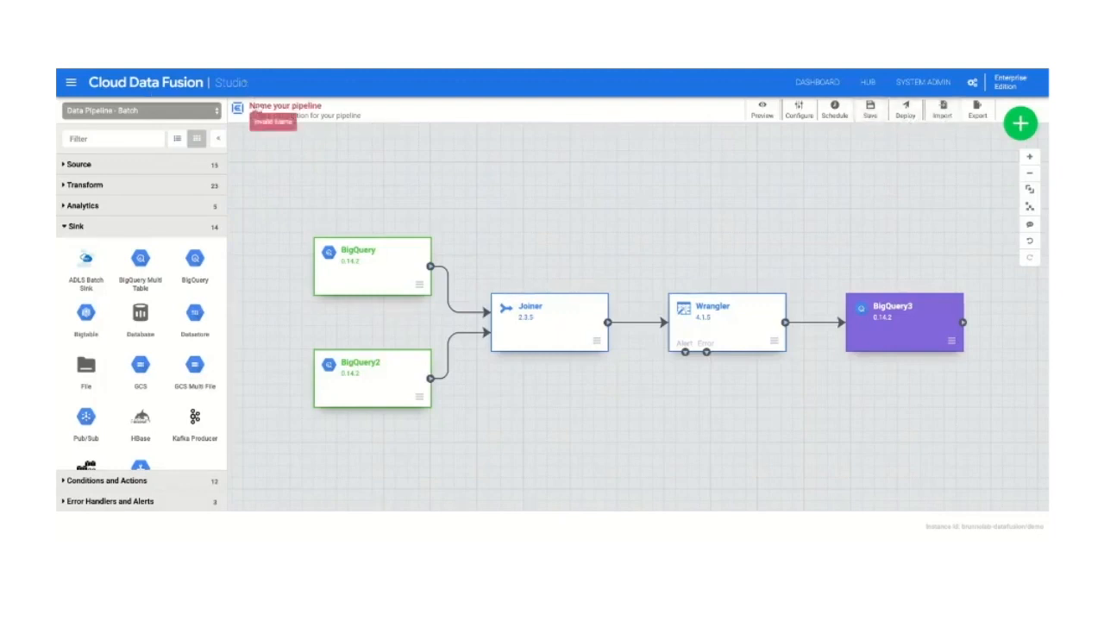
left_click(257, 108)
type("ds")
type("mo")
left_click(266, 189)
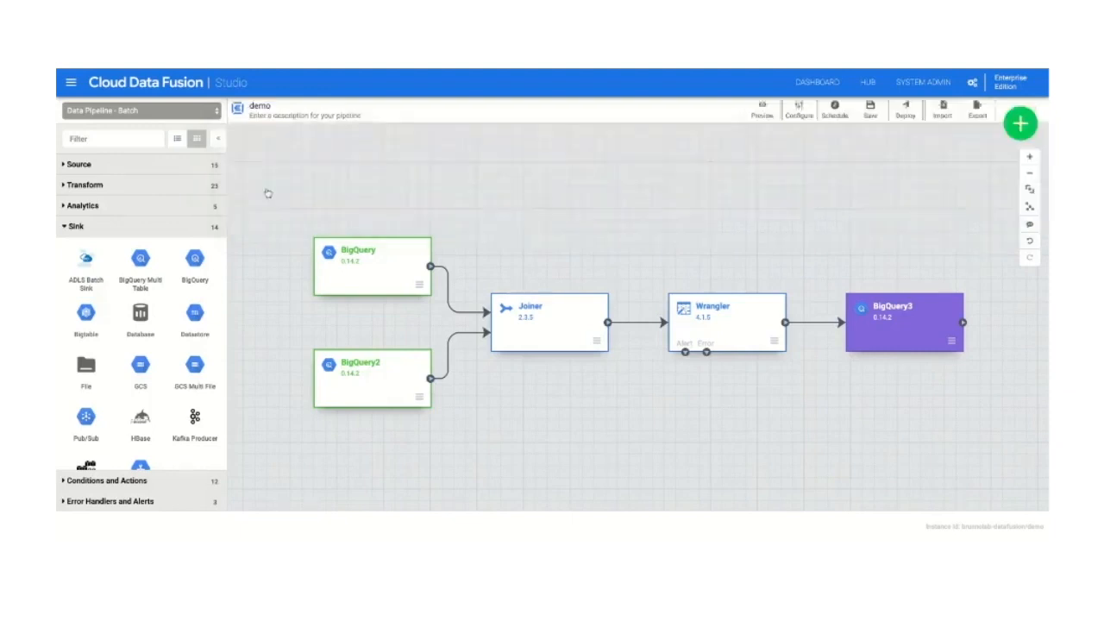
left_click(874, 115)
Step: Review the pipeline's JSON configuration in the export preview and close it without exporting
left_click(977, 110)
scroll(564, 278, "down", 6)
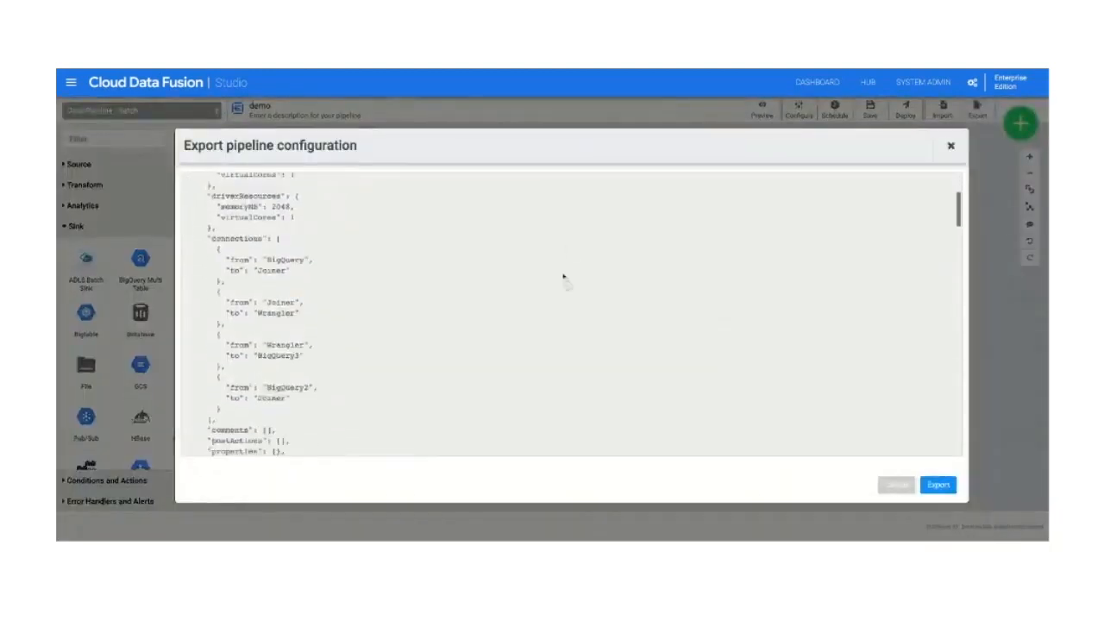
scroll(564, 278, "down", 10)
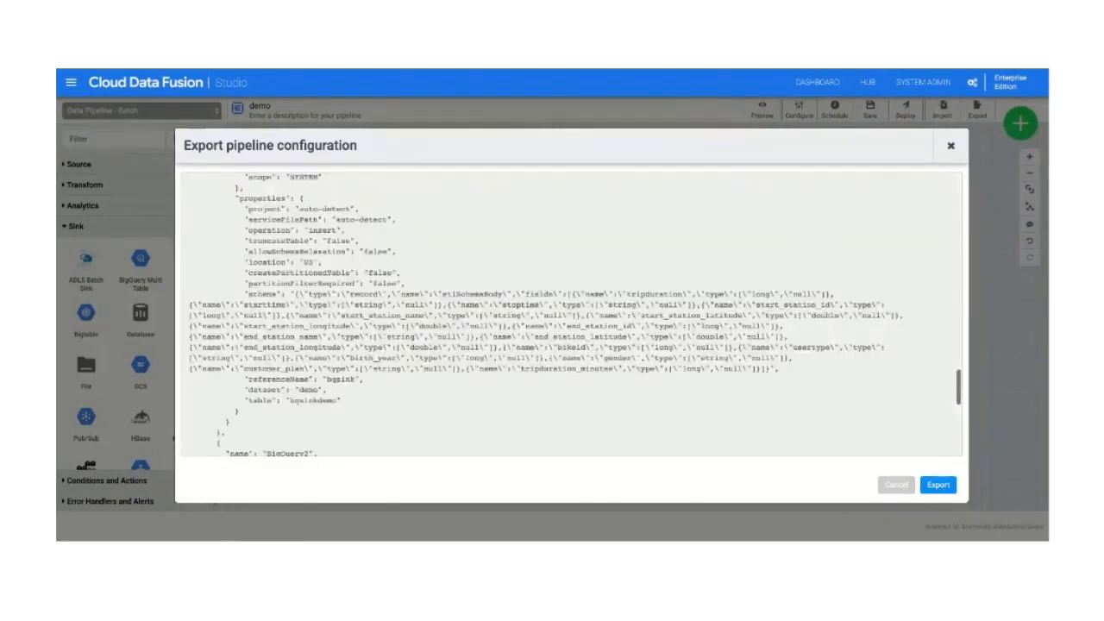
left_click(959, 150)
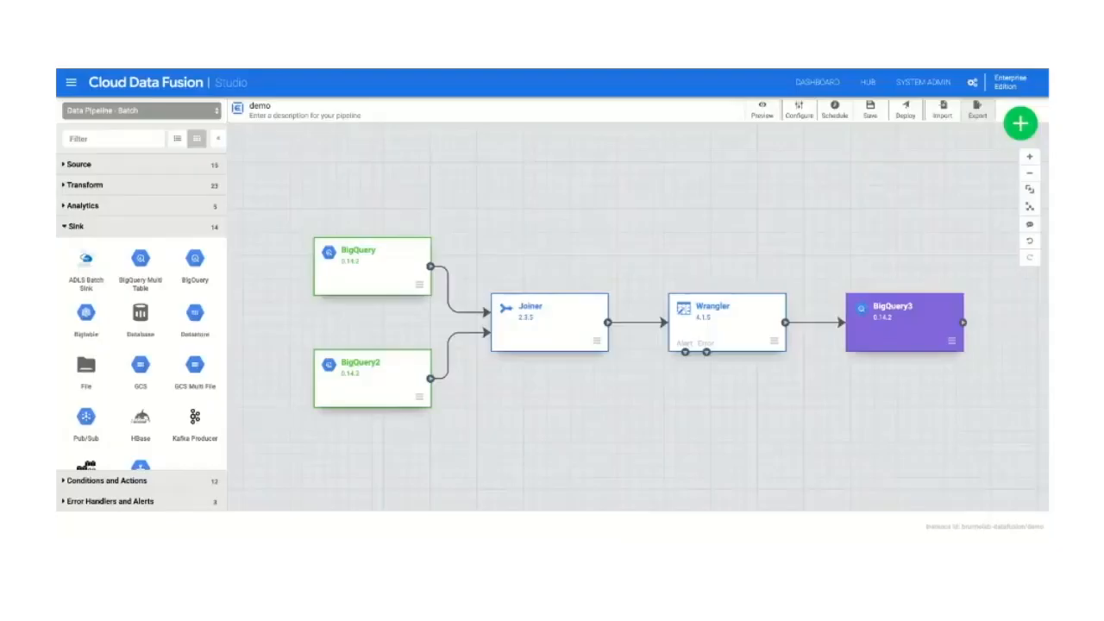
Step: Review the pipeline's basic repeat options and advanced Cron schedule settings, and close them without saving a schedule
left_click(835, 111)
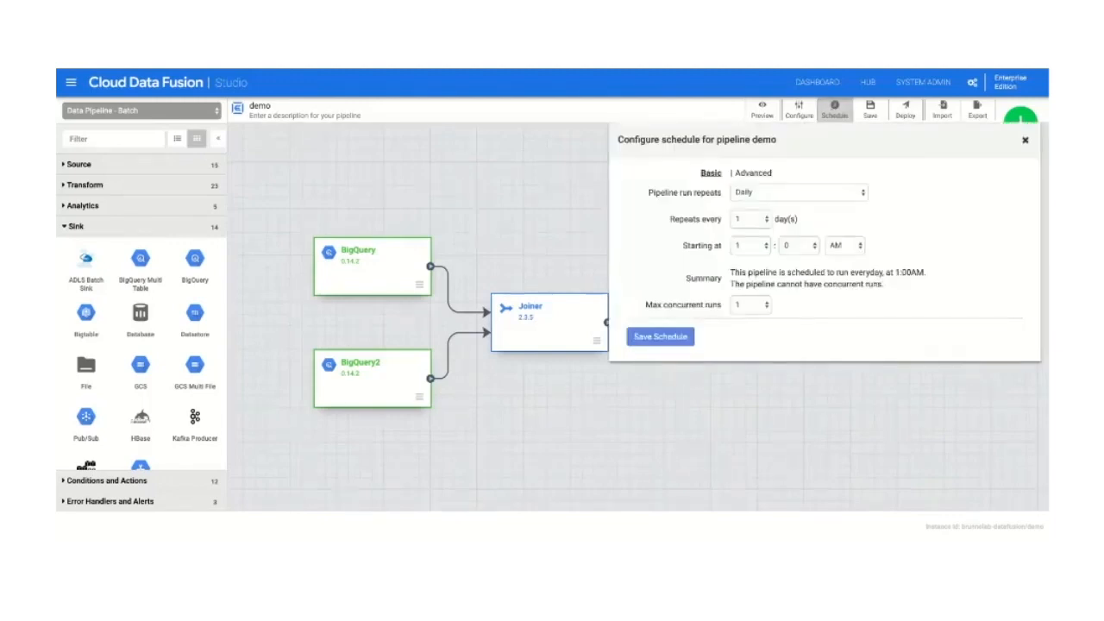
left_click(763, 196)
left_click(760, 174)
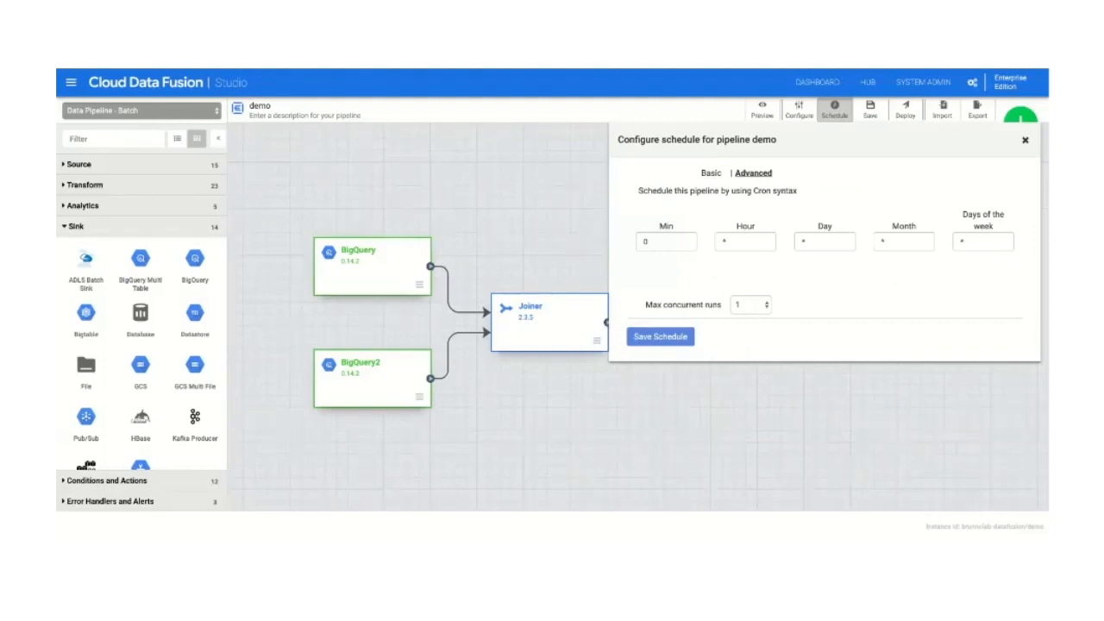
left_click(1026, 141)
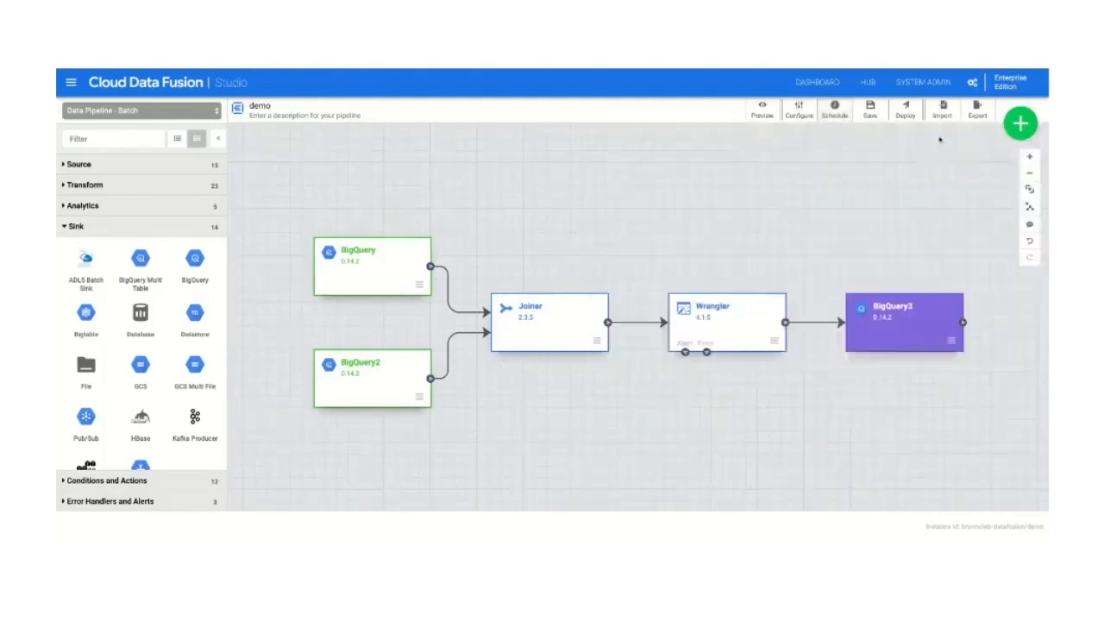
Step: Deploy the demo pipeline
left_click(904, 110)
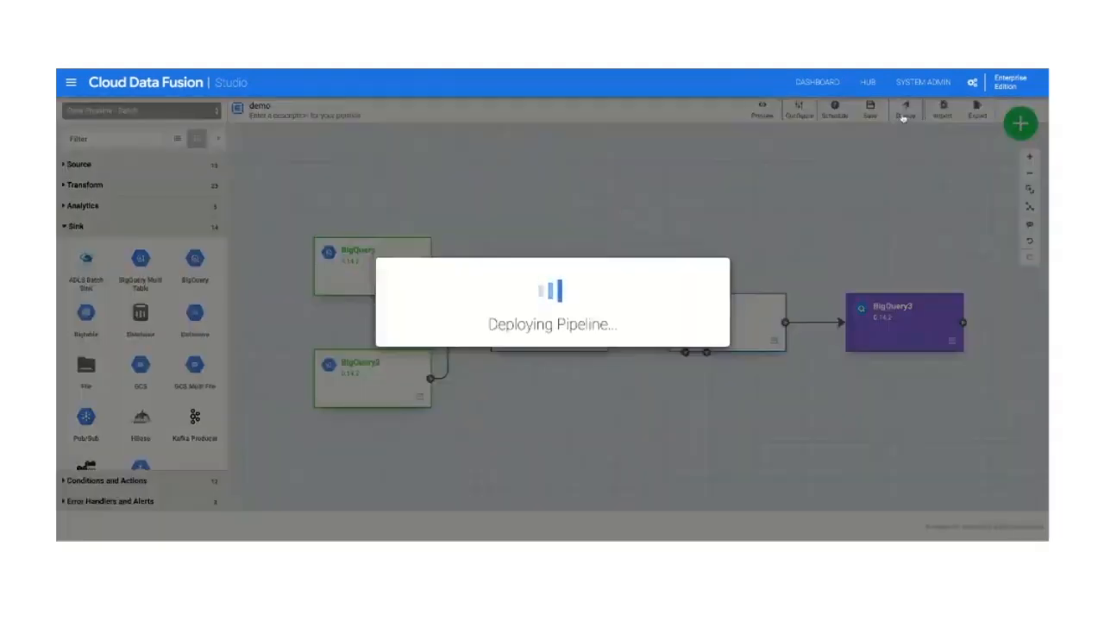